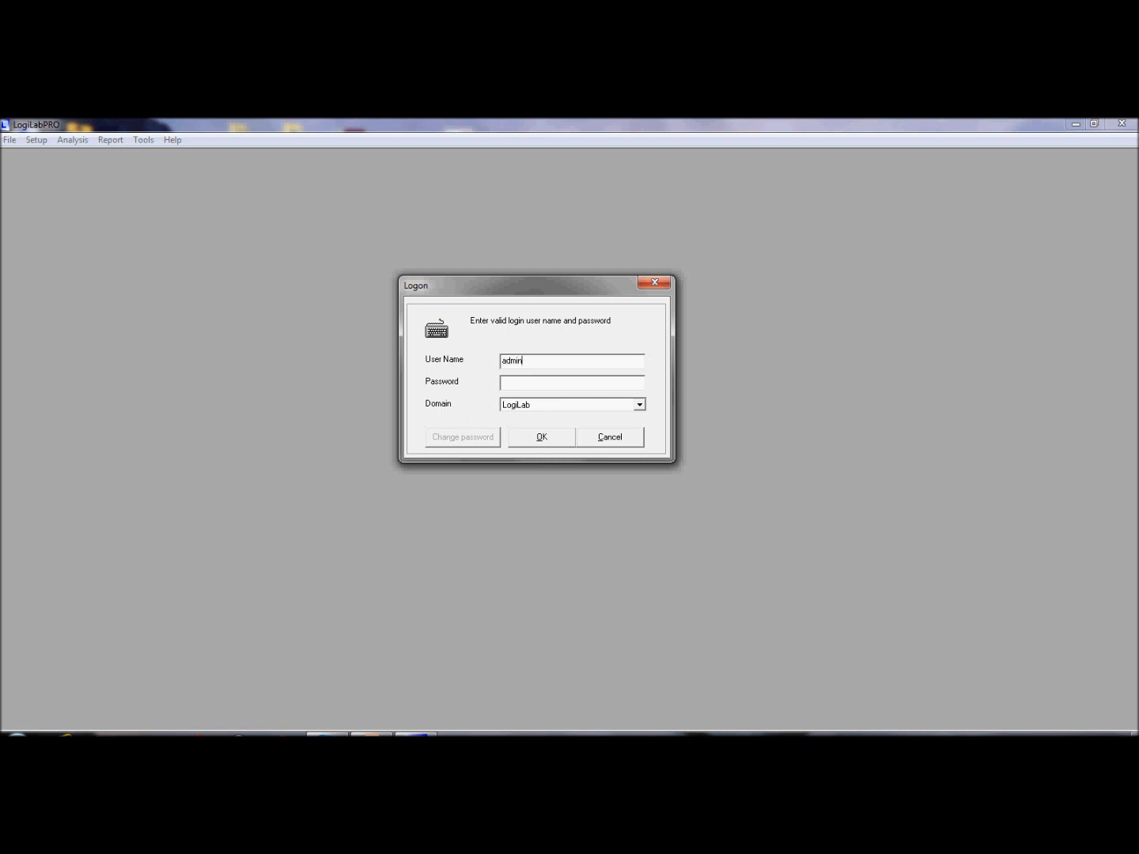
# Step: Log in with the administrator account credentials and look through the Setup menu
pyautogui.write('istra')
pyautogui.write('tor')
pyautogui.write('*****')
pyautogui.press('Return')
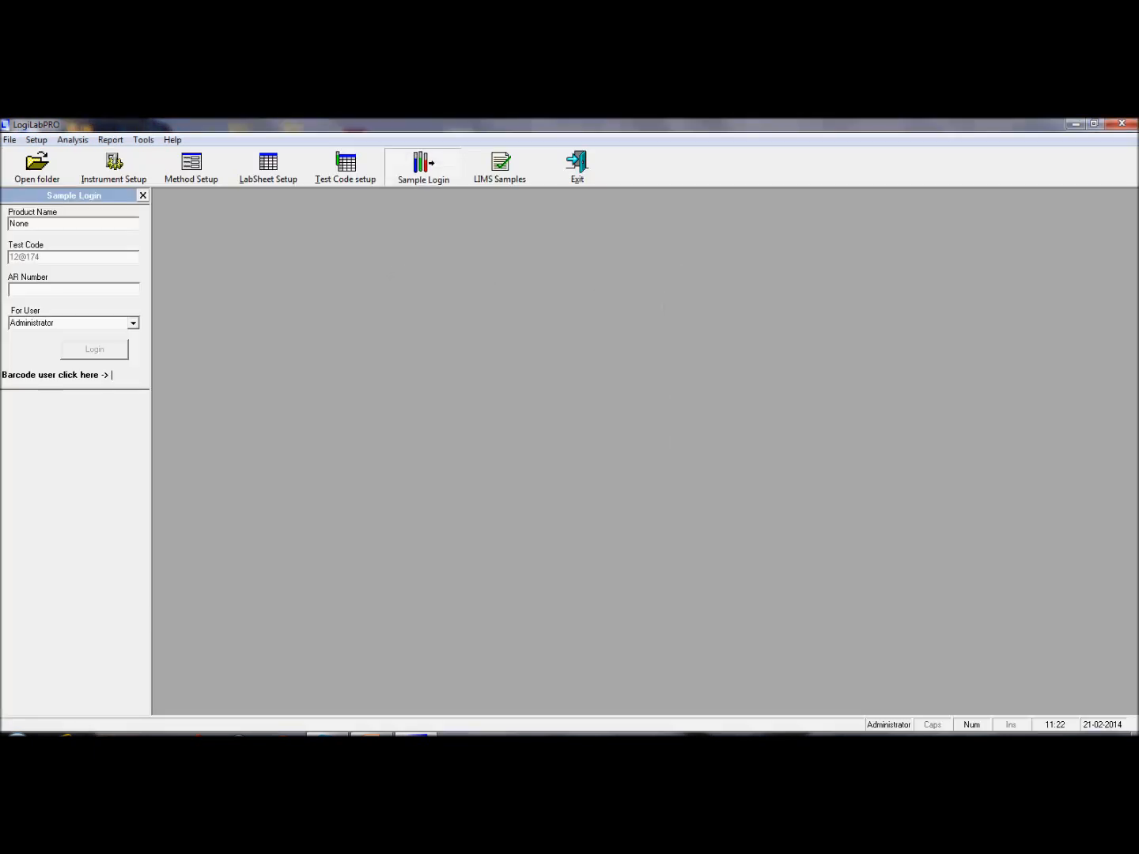
pyautogui.click(11, 139)
pyautogui.moveTo(37, 140)
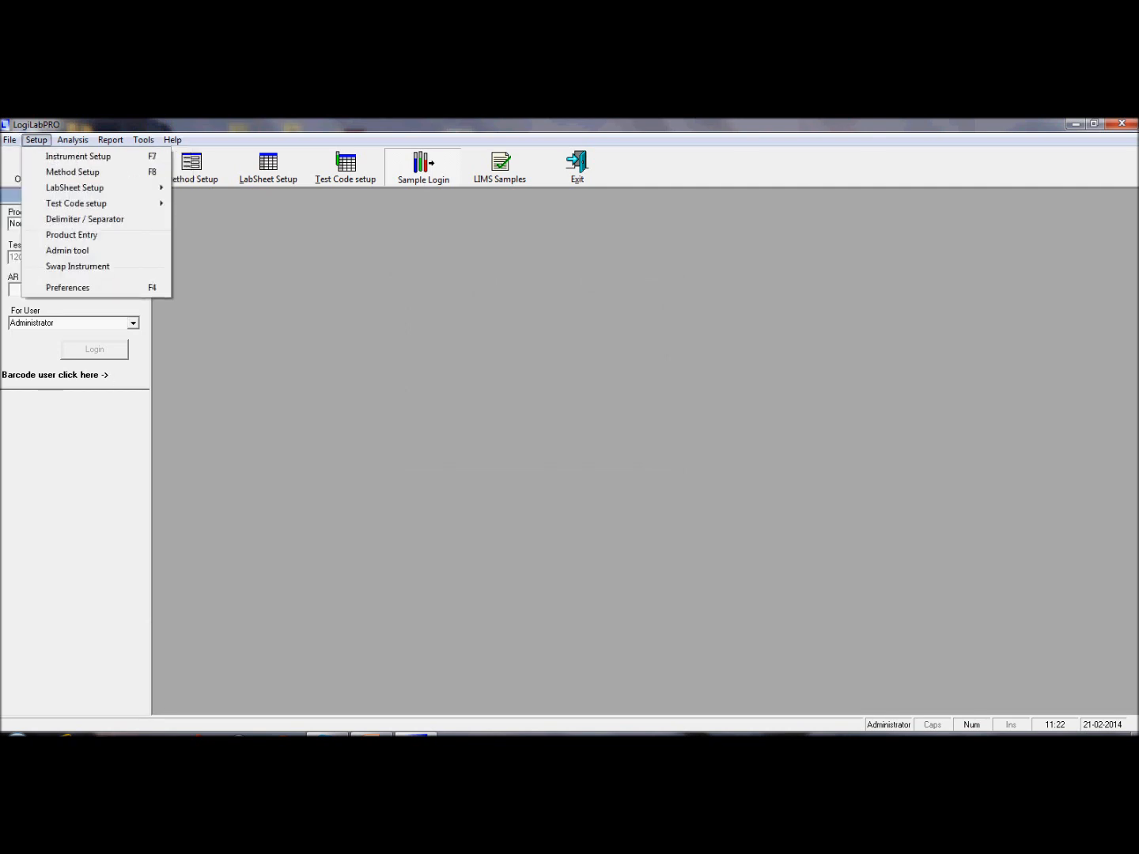
# Step: Browse the Report and Tools menus and choose Tools > User Manager
pyautogui.moveTo(73, 139)
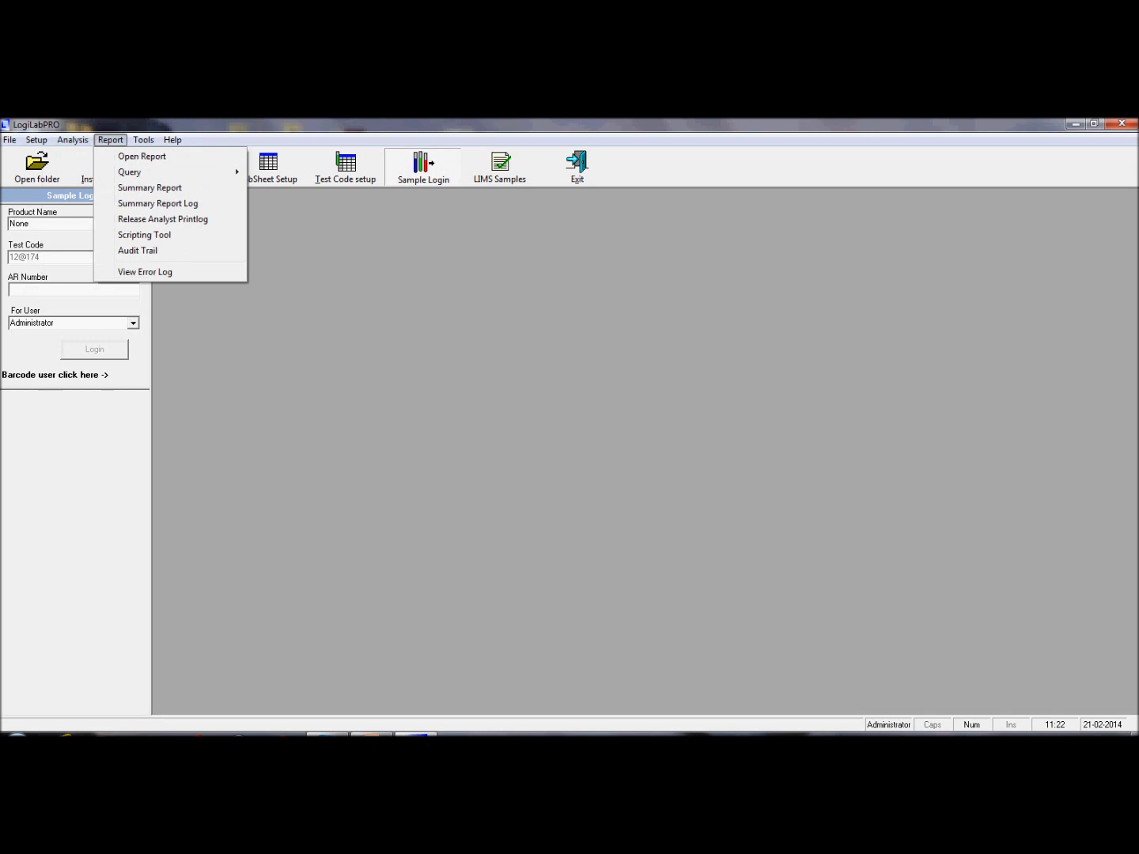
pyautogui.click(144, 139)
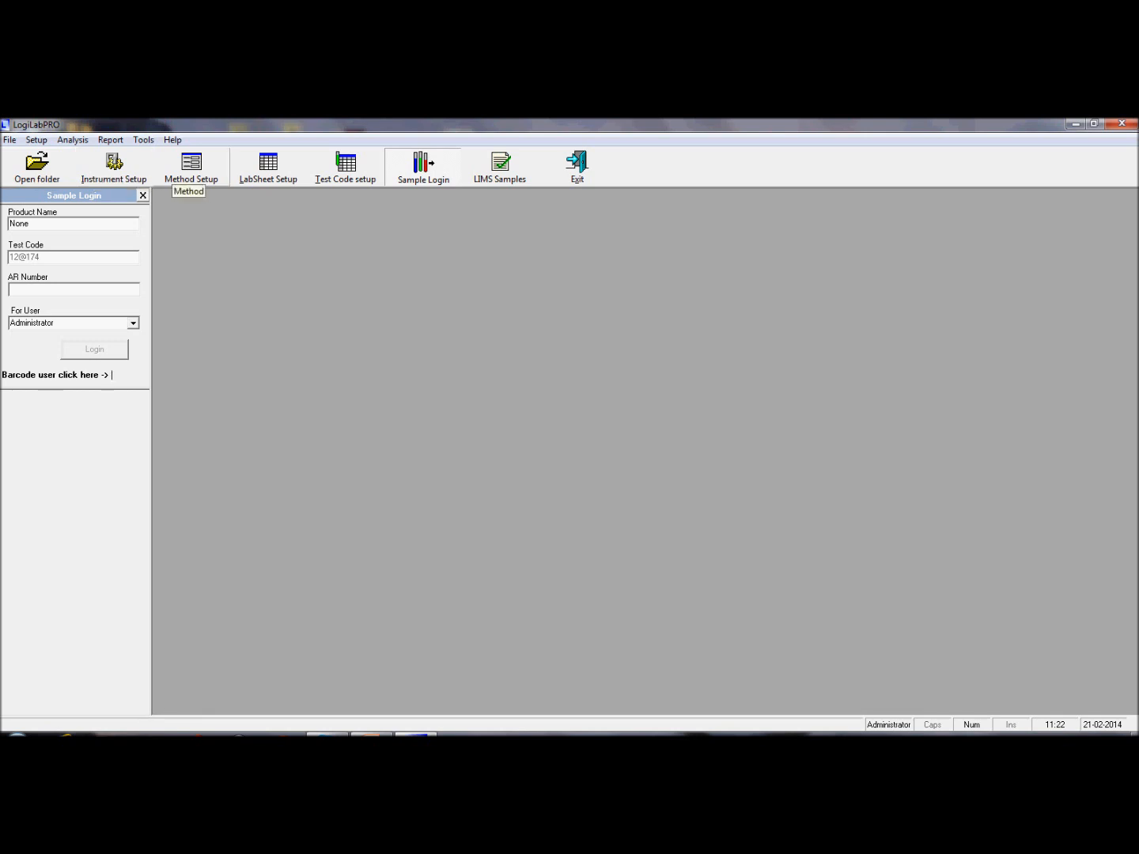
pyautogui.click(143, 140)
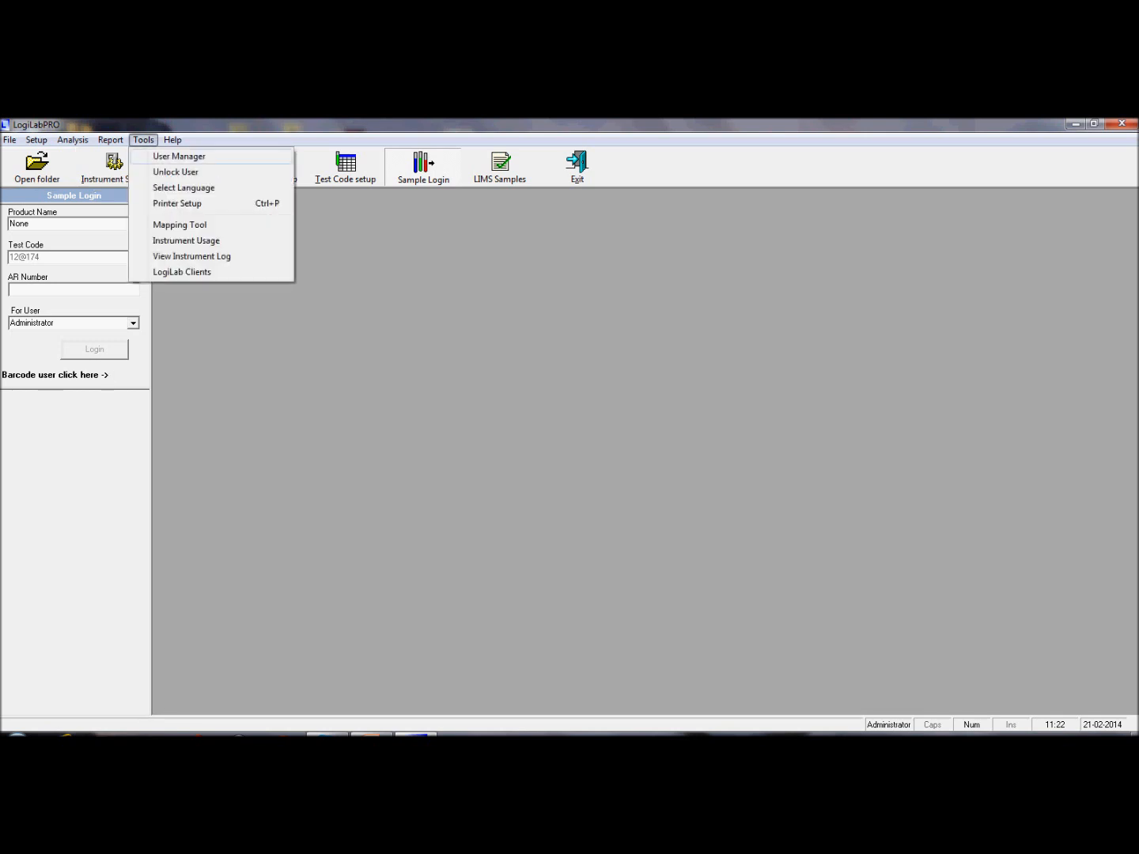
pyautogui.click(179, 157)
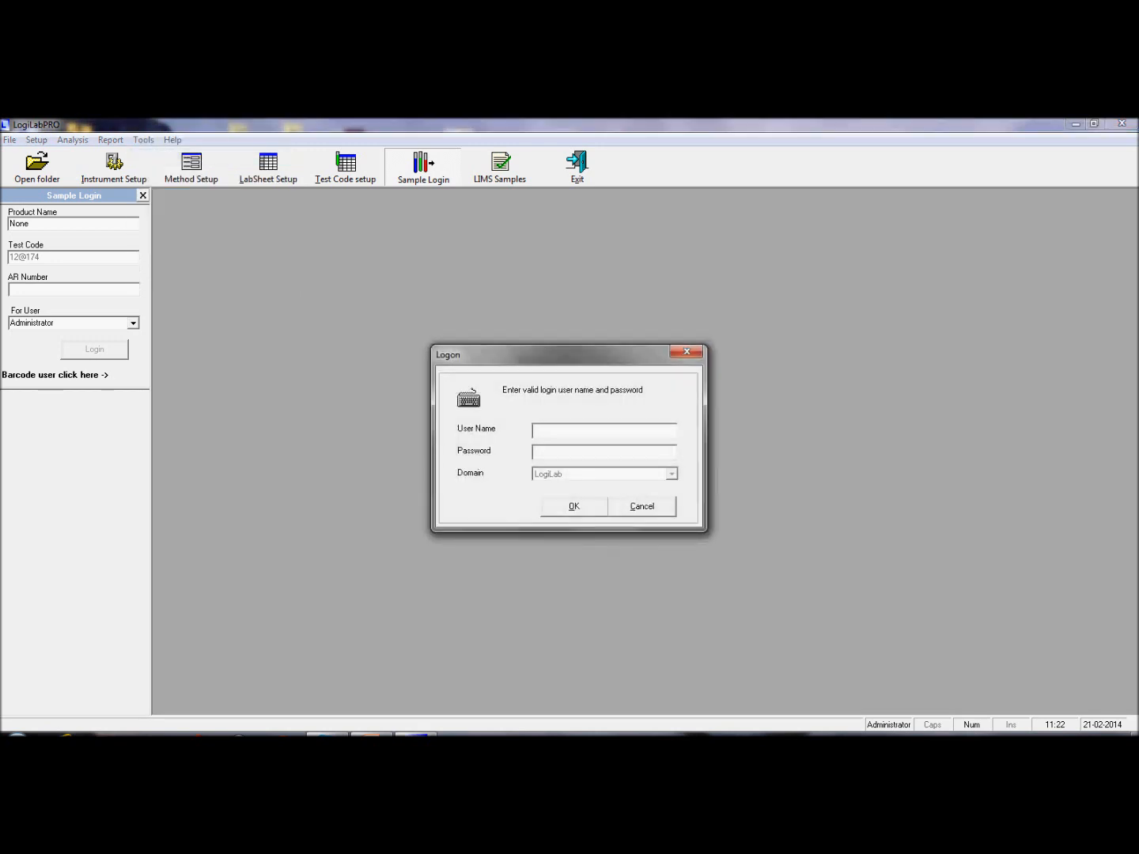
# Step: Confirm the logon prompt, then show User Groups with the MANAGER group selected
pyautogui.press('Escape')
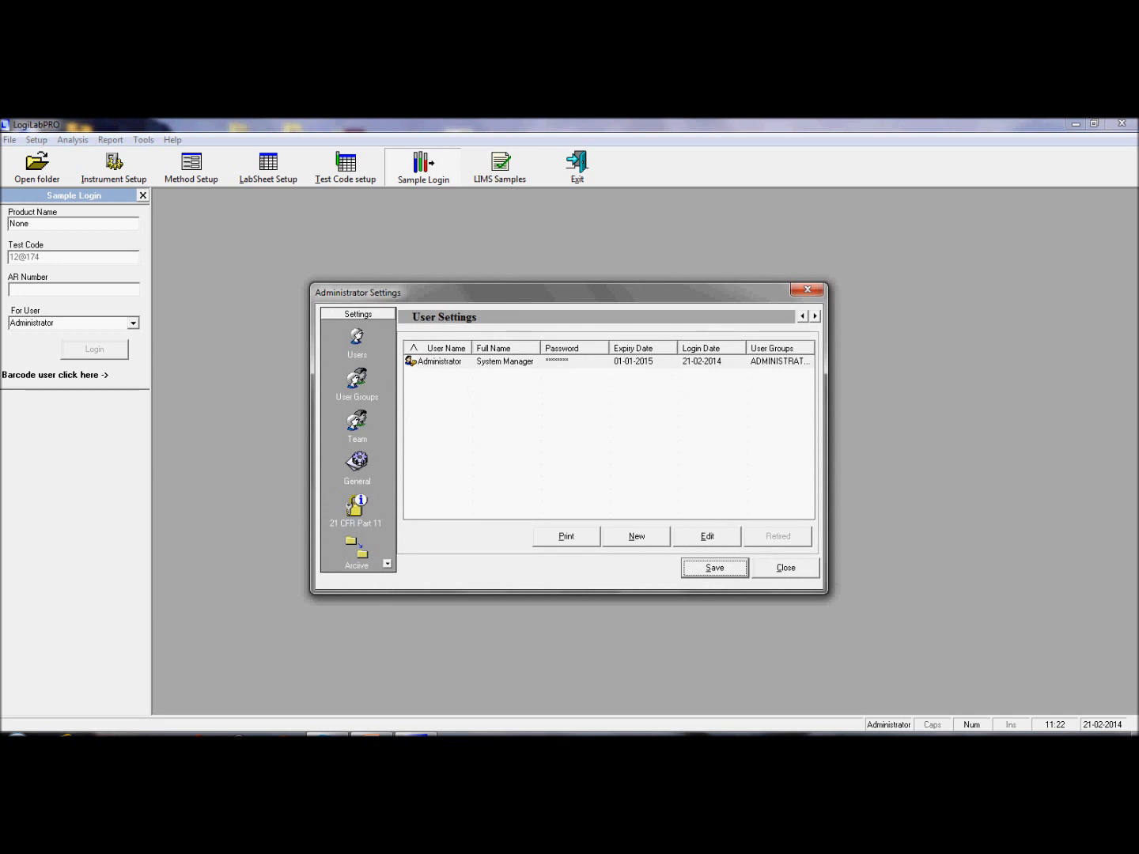
pyautogui.moveTo(506, 293); pyautogui.dragTo(506, 253)
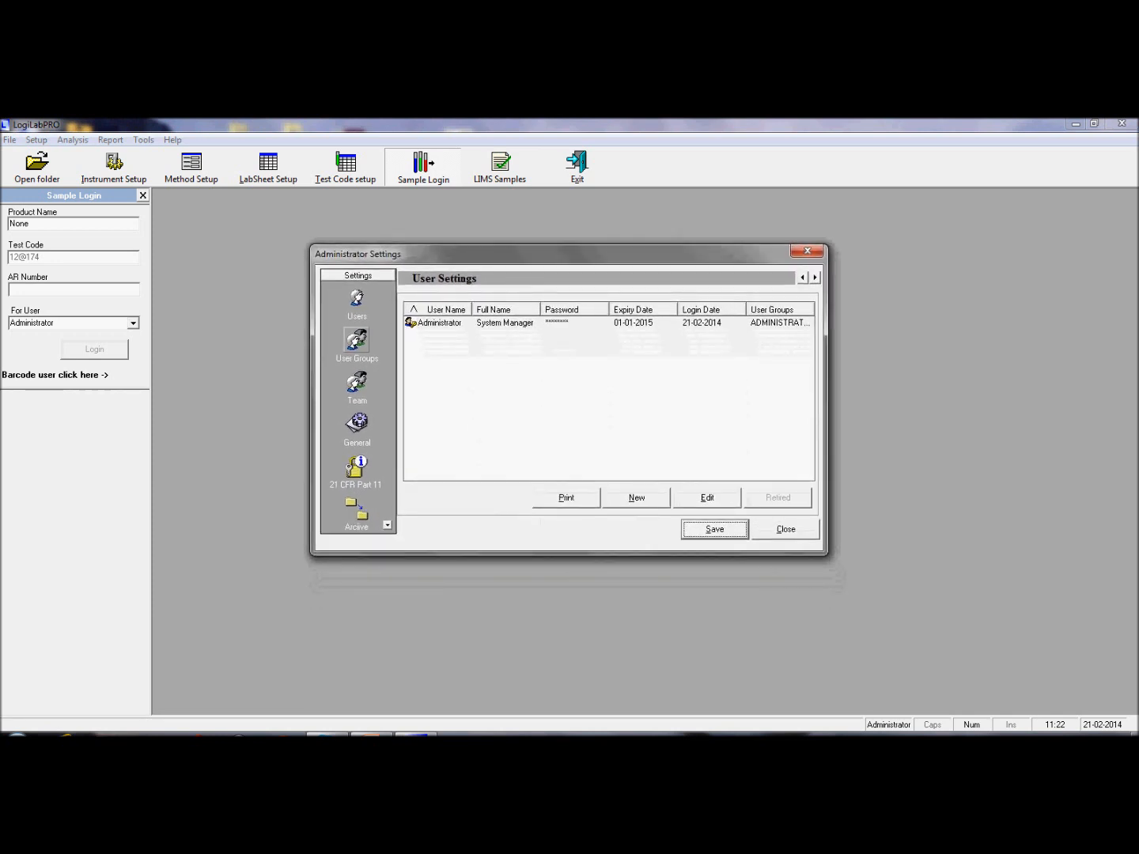
pyautogui.click(356, 340)
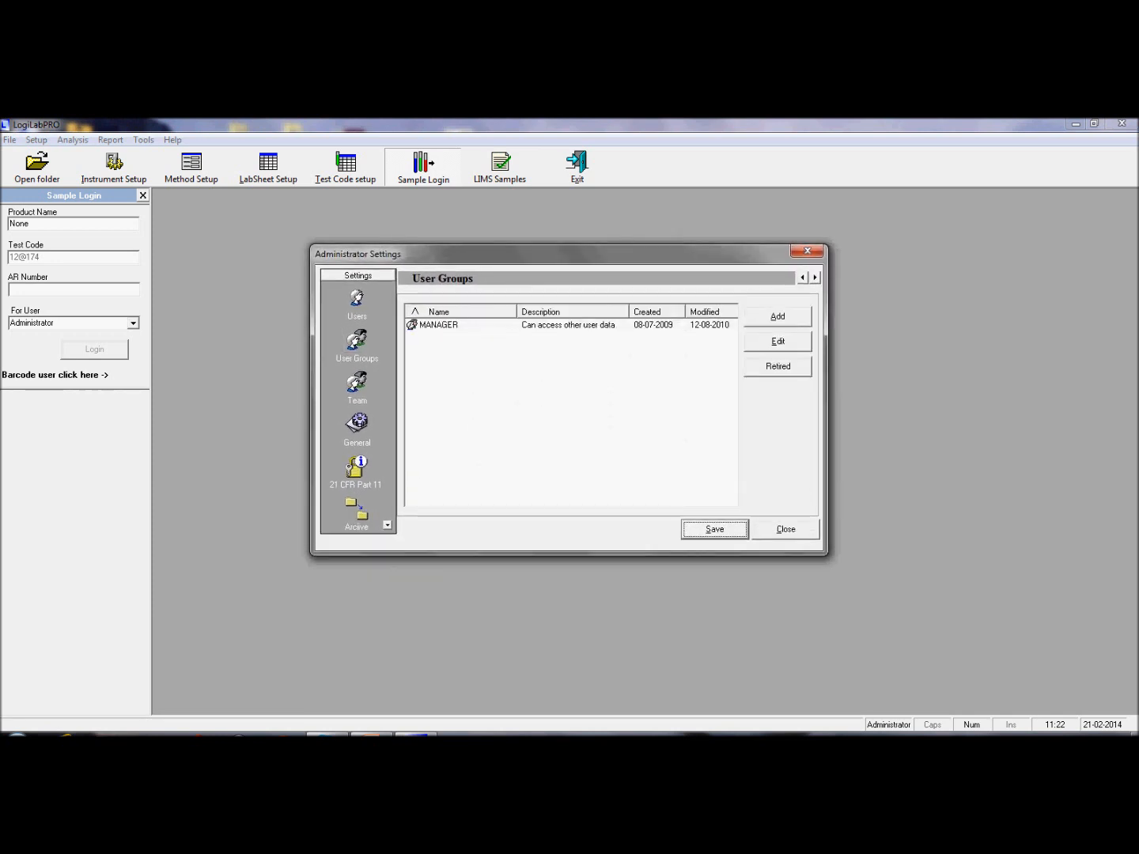
pyautogui.click(438, 325)
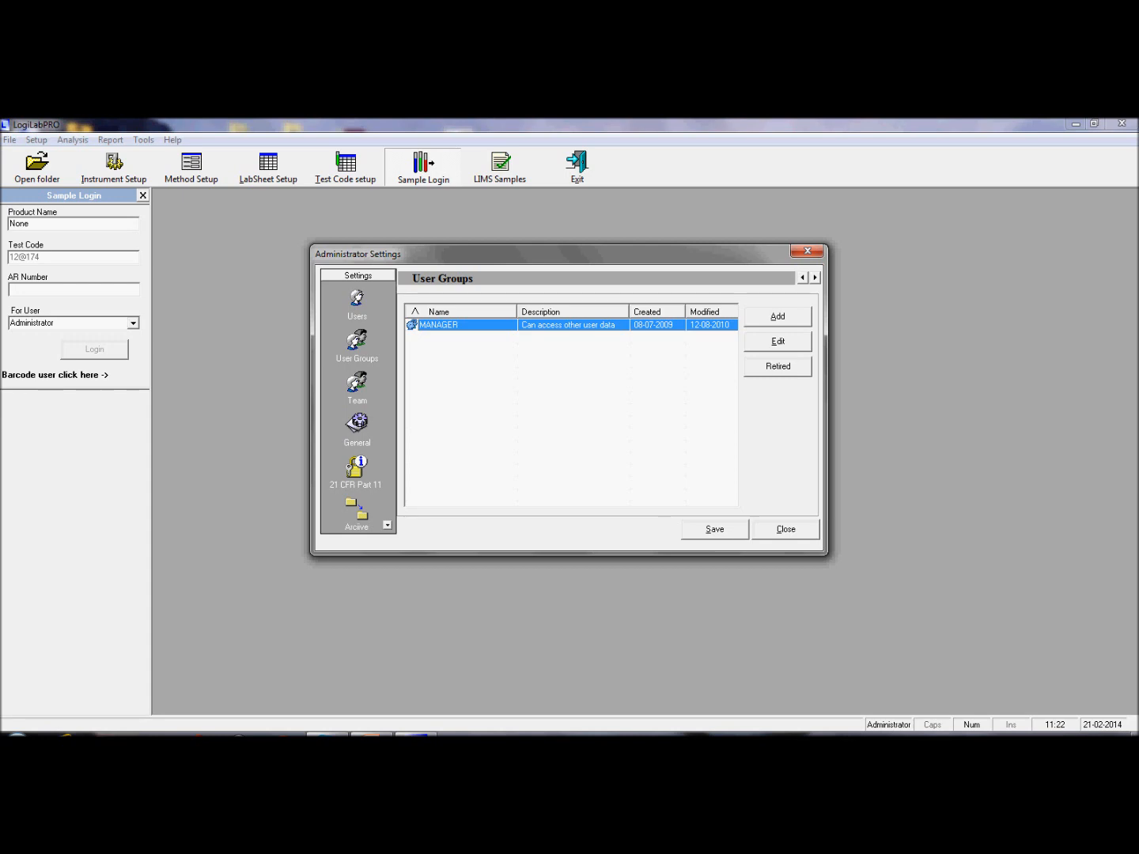
# Step: Review the MANAGER group's user rights, then return to the Users list
pyautogui.click(779, 342)
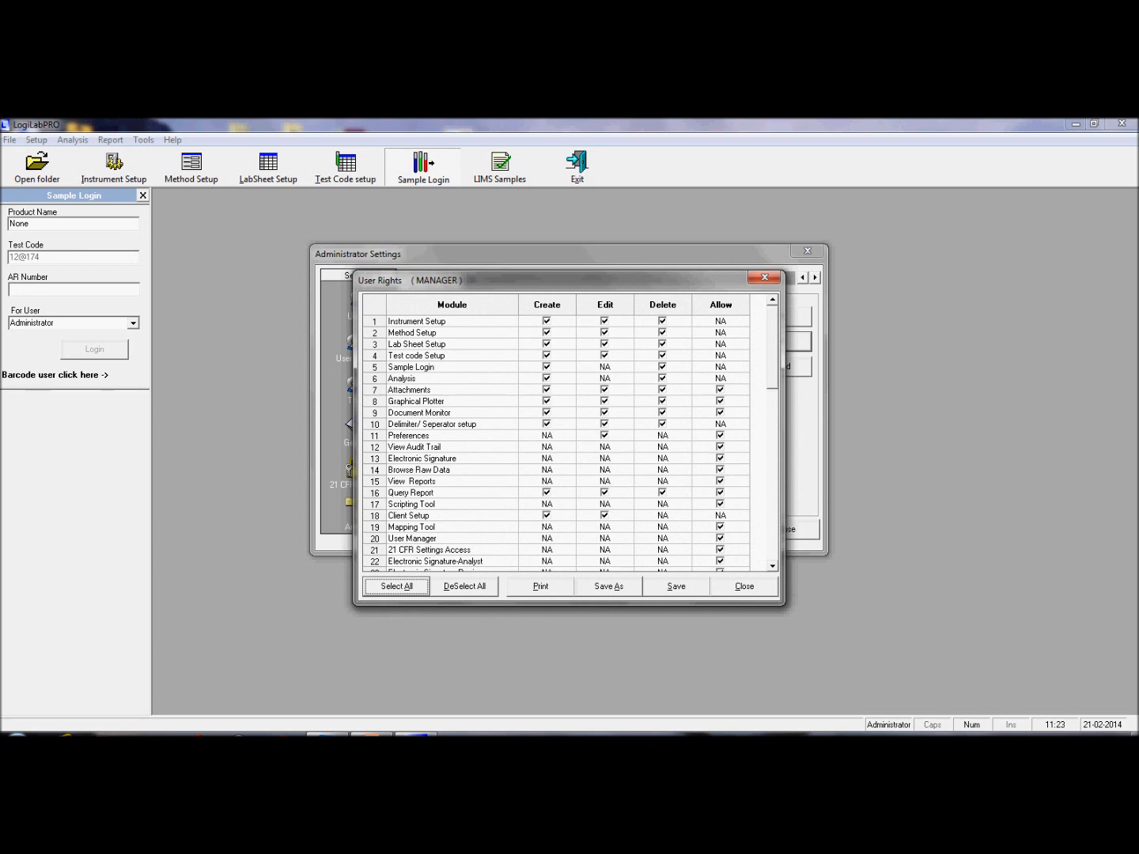
pyautogui.click(744, 587)
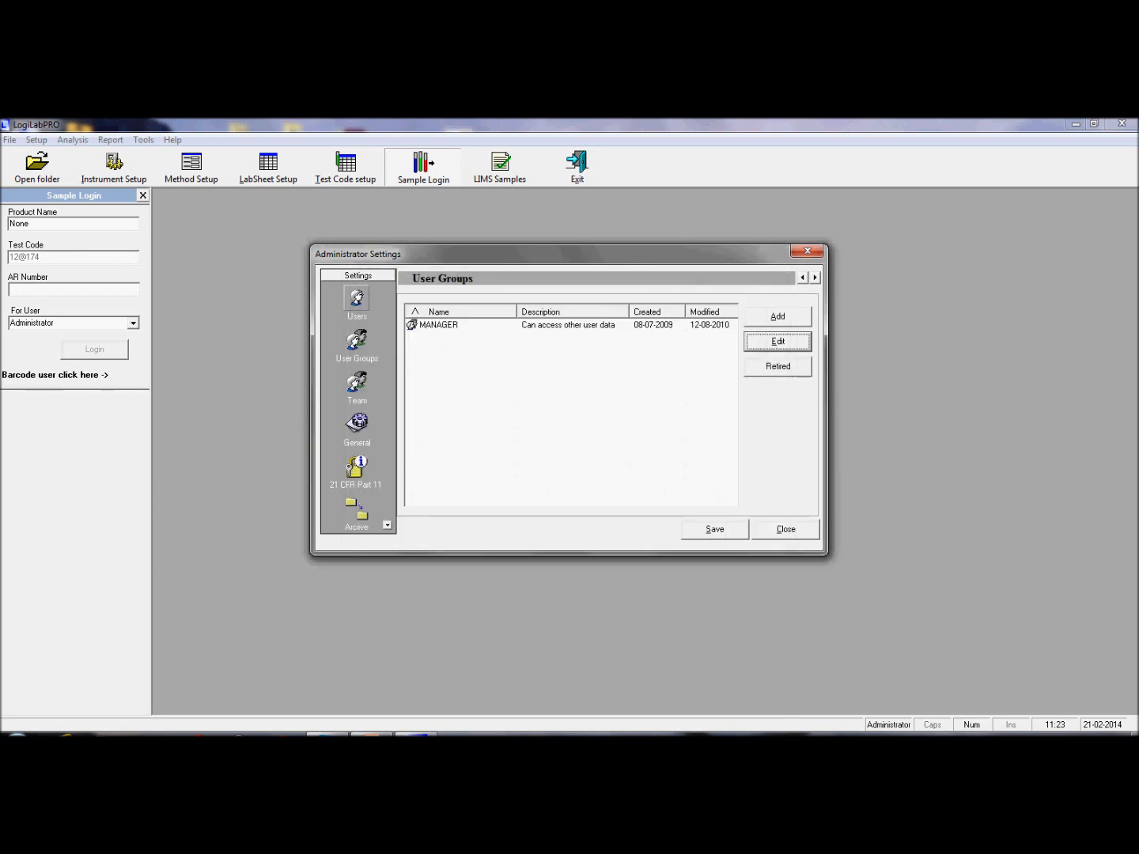
pyautogui.click(357, 299)
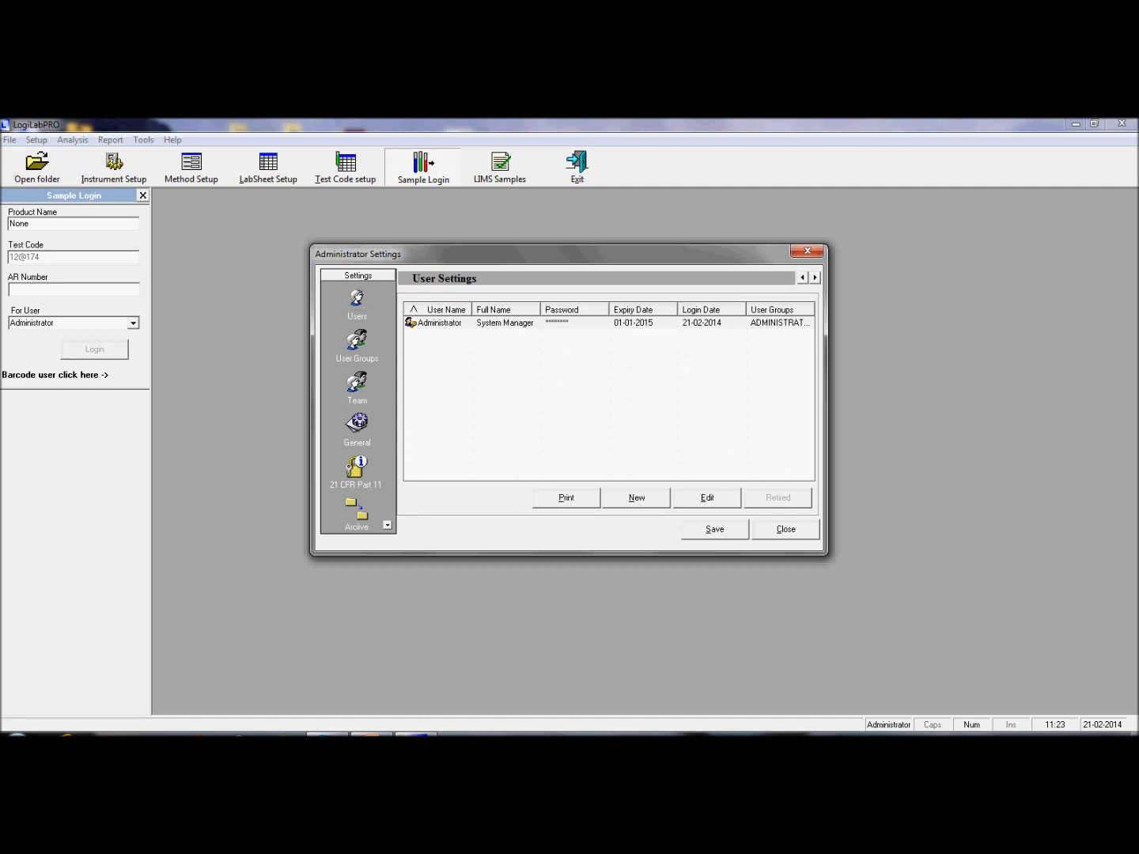
# Step: Select the Administrator user, view its team assignments, and close Administrator Settings
pyautogui.click(440, 324)
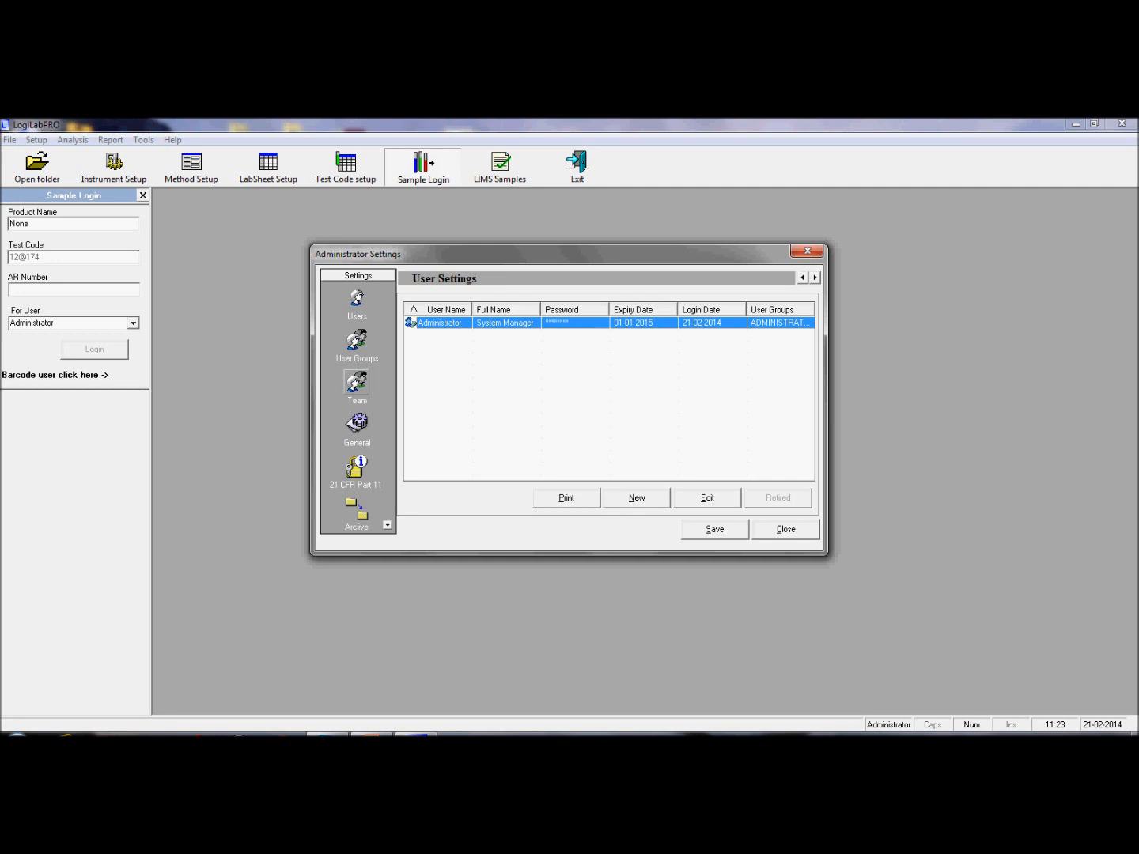
pyautogui.click(357, 383)
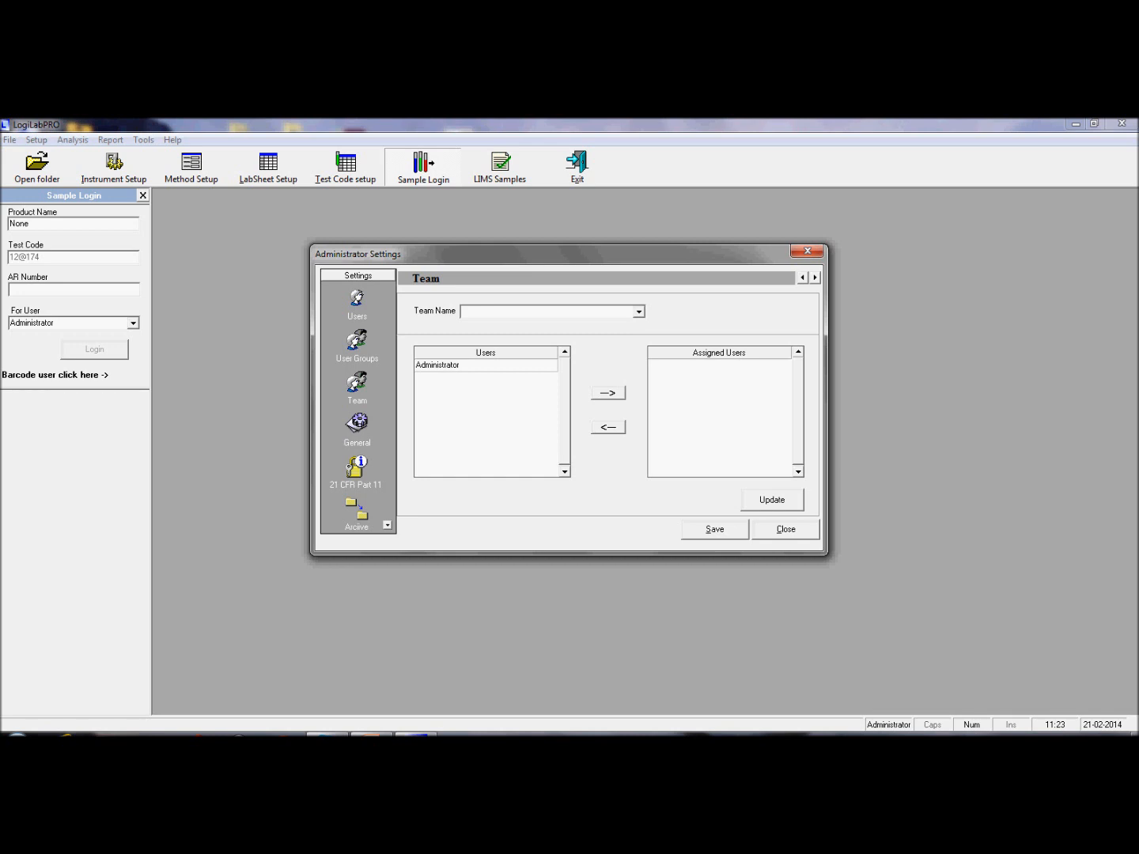
pyautogui.click(787, 530)
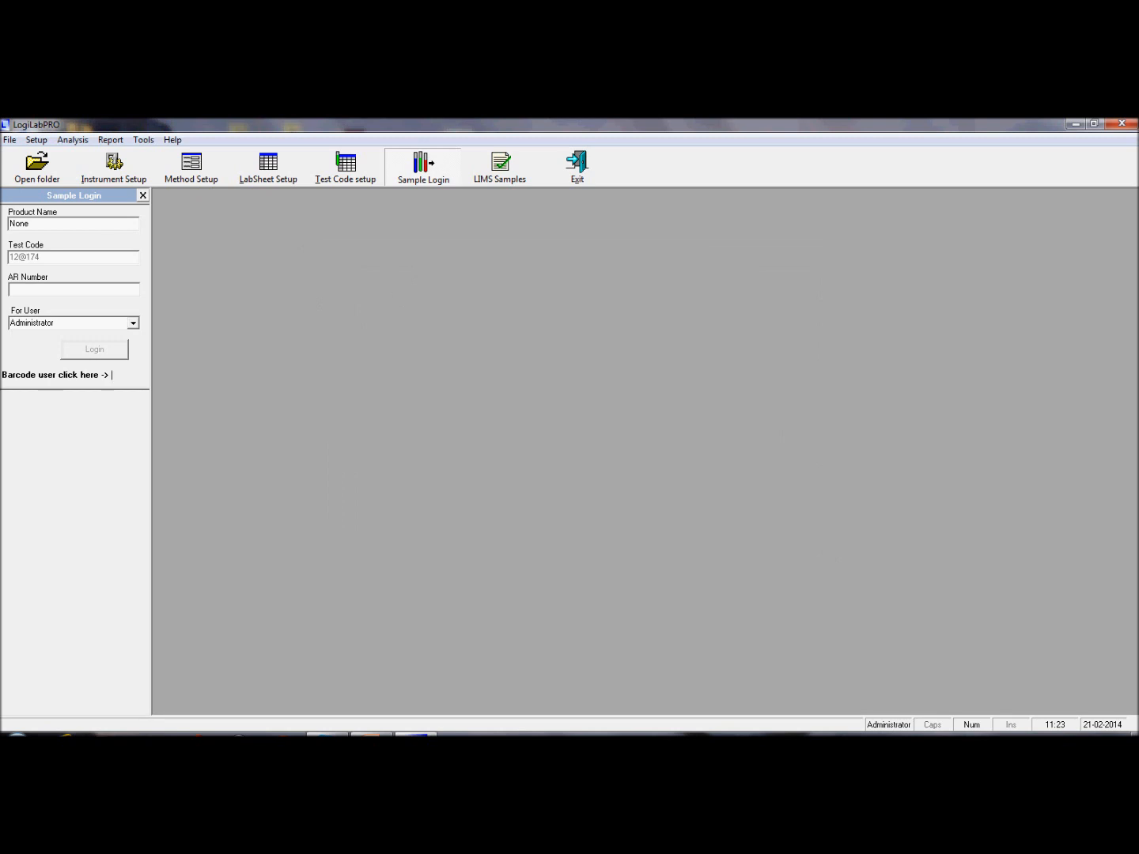
# Step: Open Instrument Setup for client 1 - AGL30 and start a new instrument
pyautogui.click(114, 166)
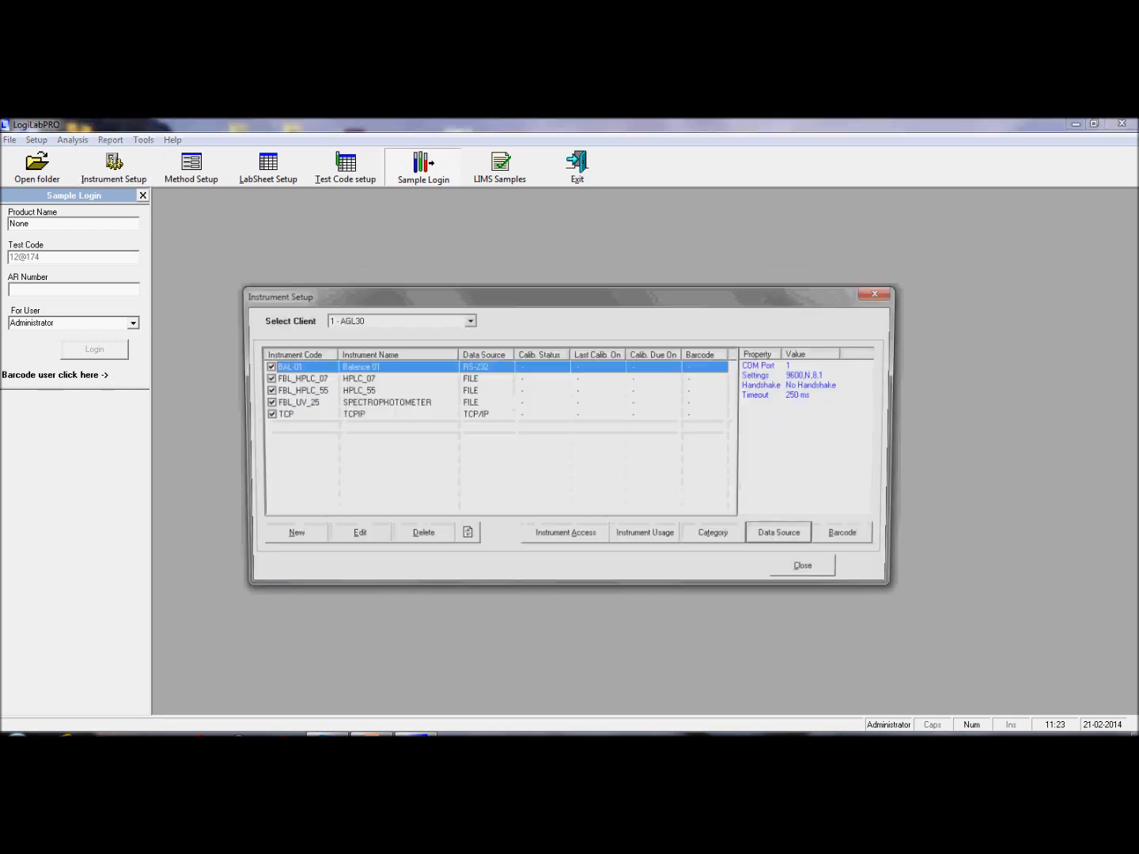
pyautogui.moveTo(554, 295); pyautogui.dragTo(617, 256)
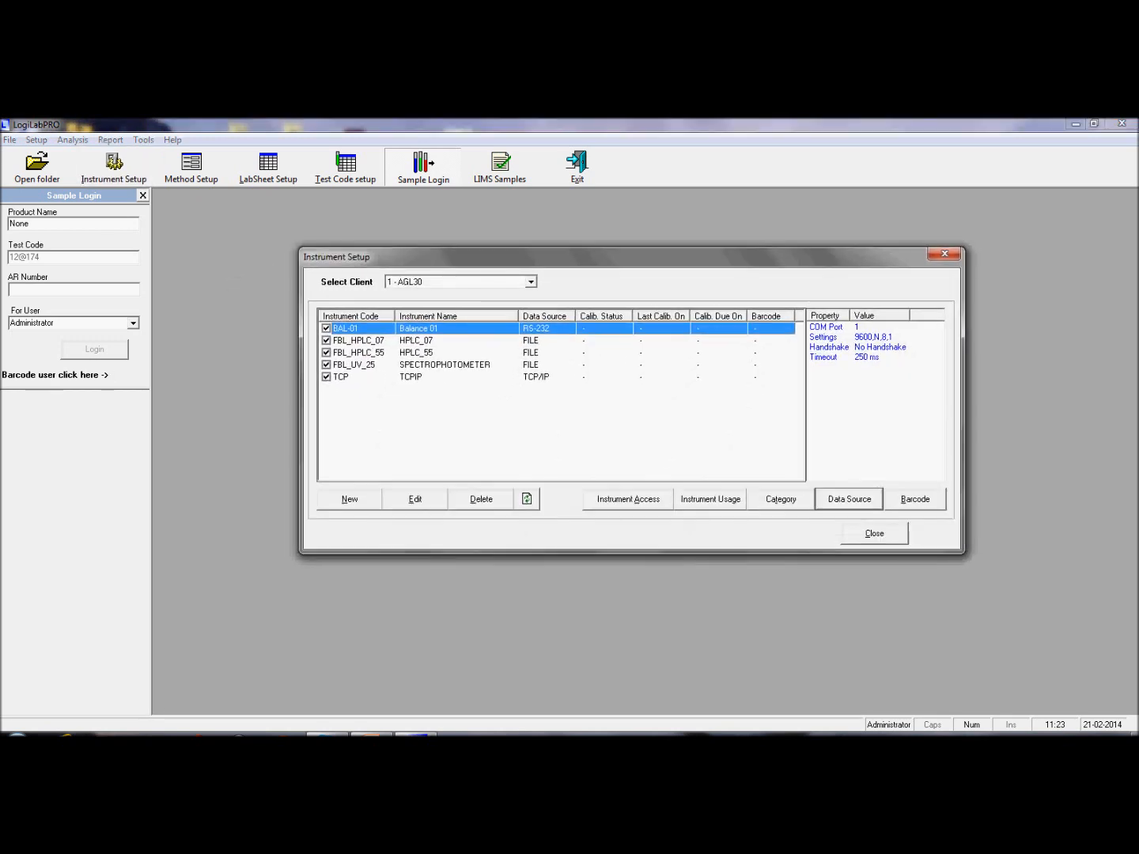
pyautogui.click(350, 500)
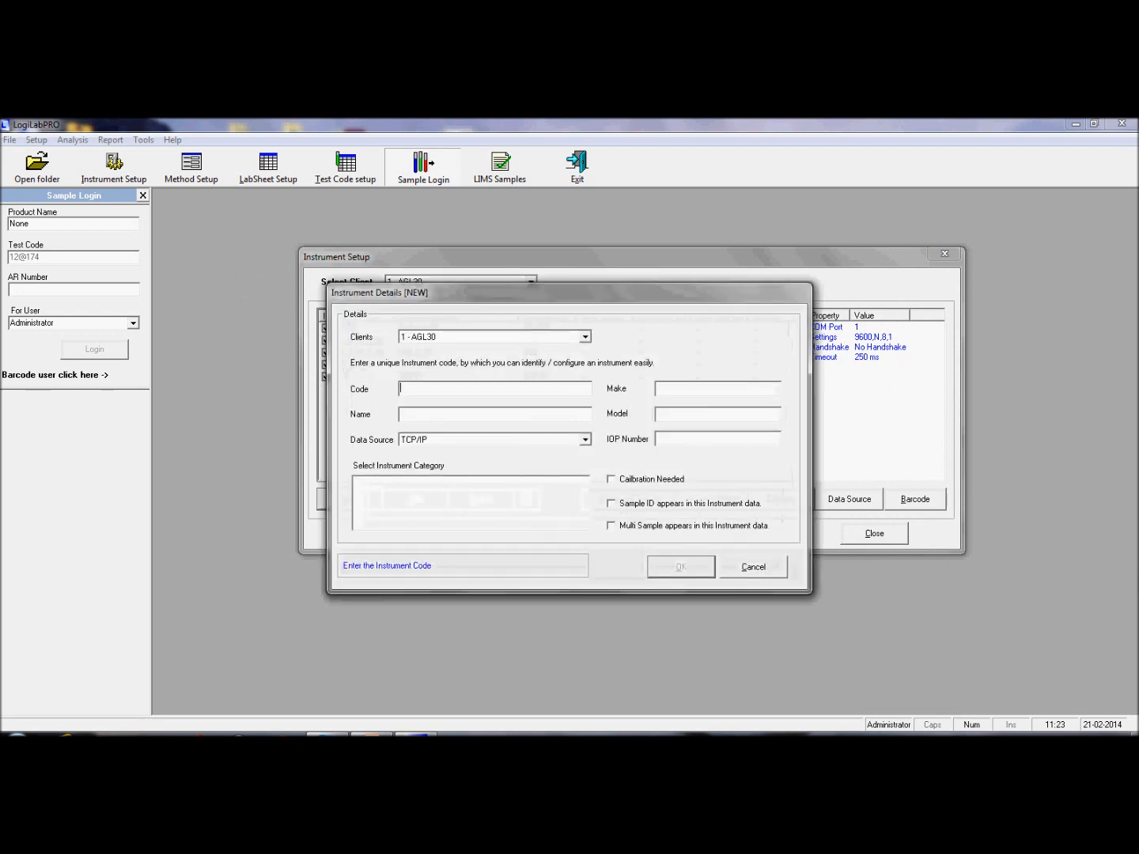
# Step: Check the Data Source types, cancel the new instrument, and select BAL-01
pyautogui.click(585, 439)
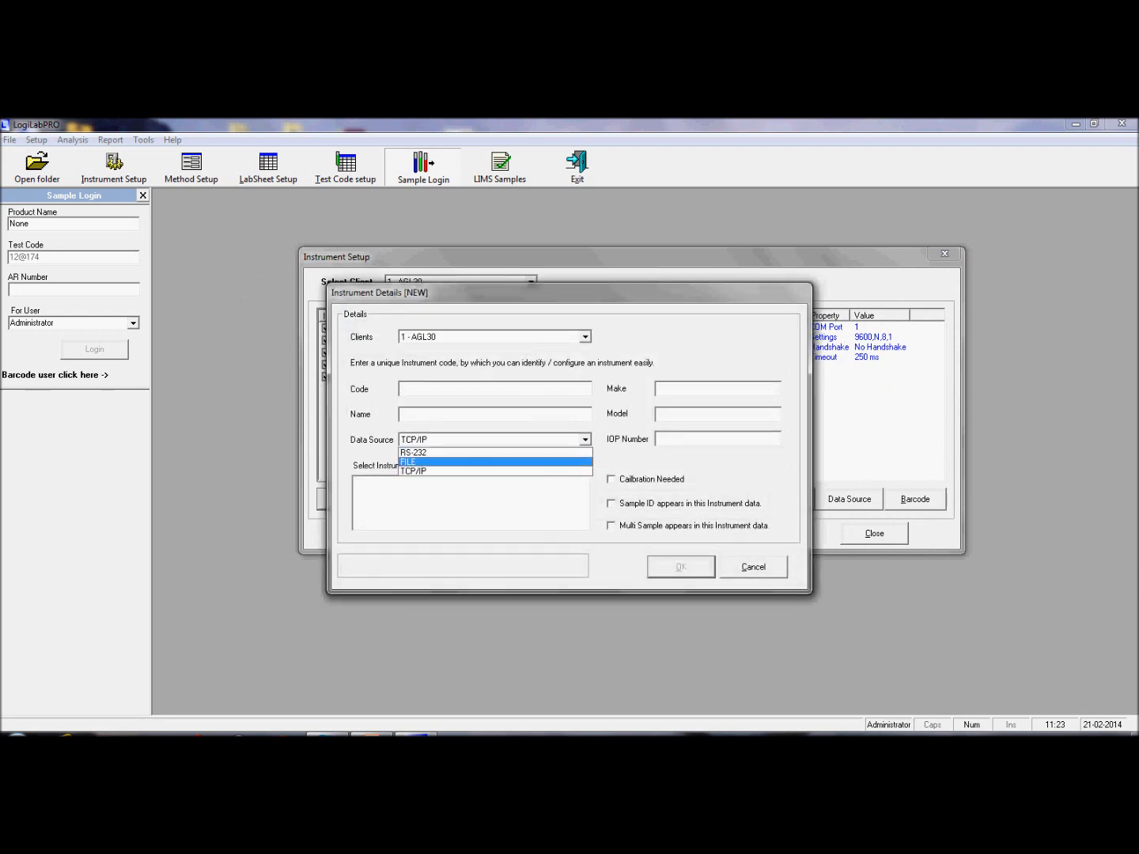
pyautogui.press('Return')
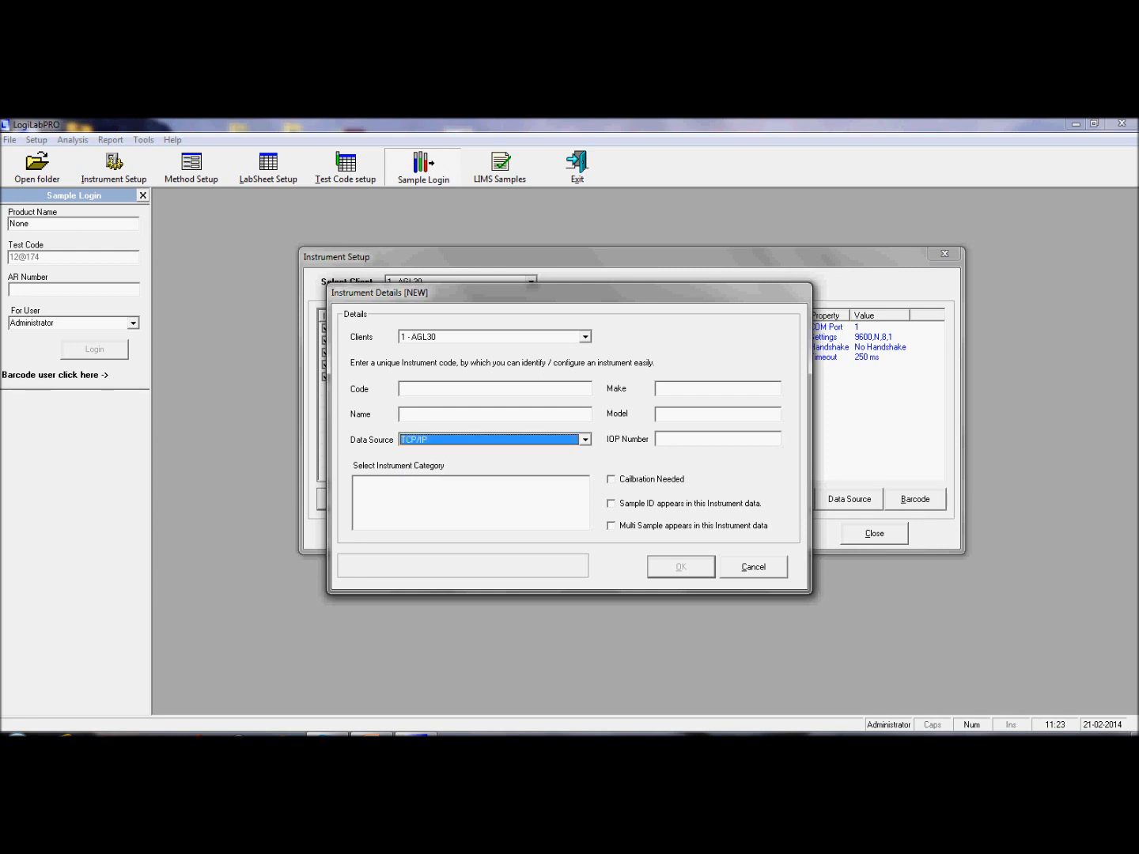
pyautogui.press('Escape')
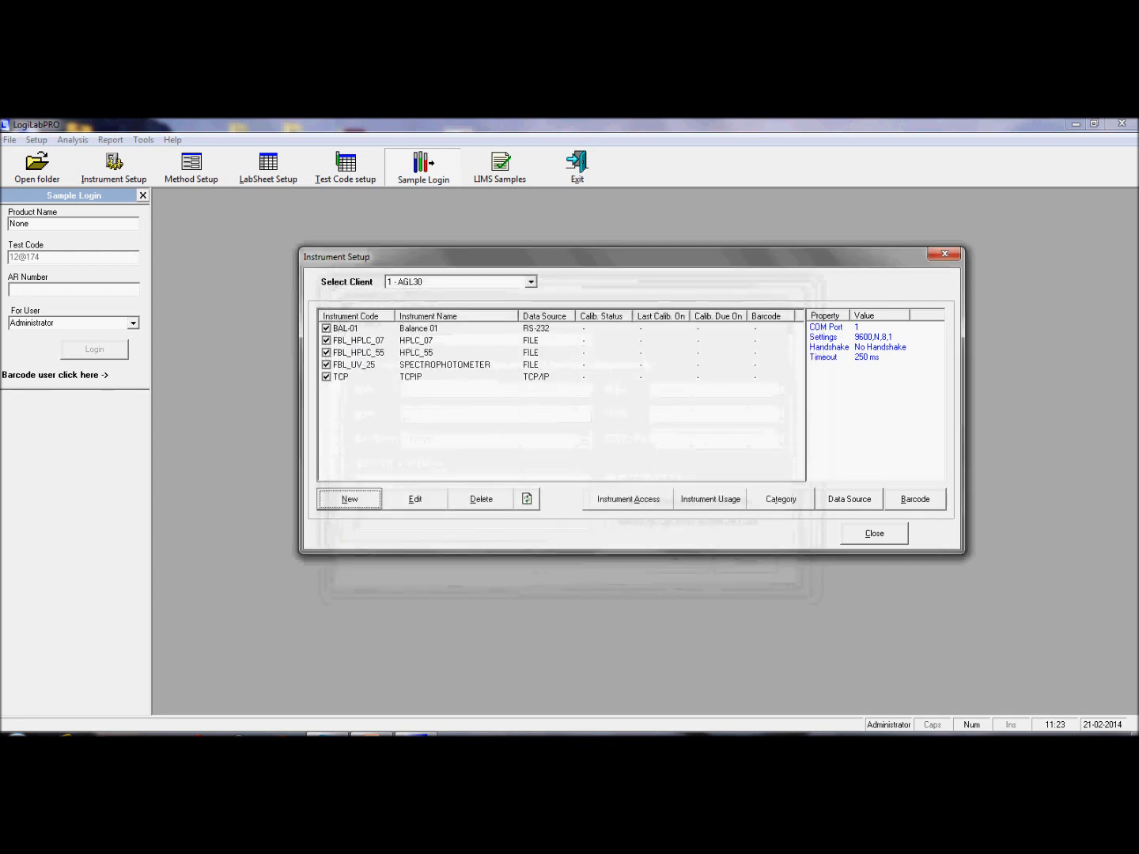
pyautogui.click(345, 328)
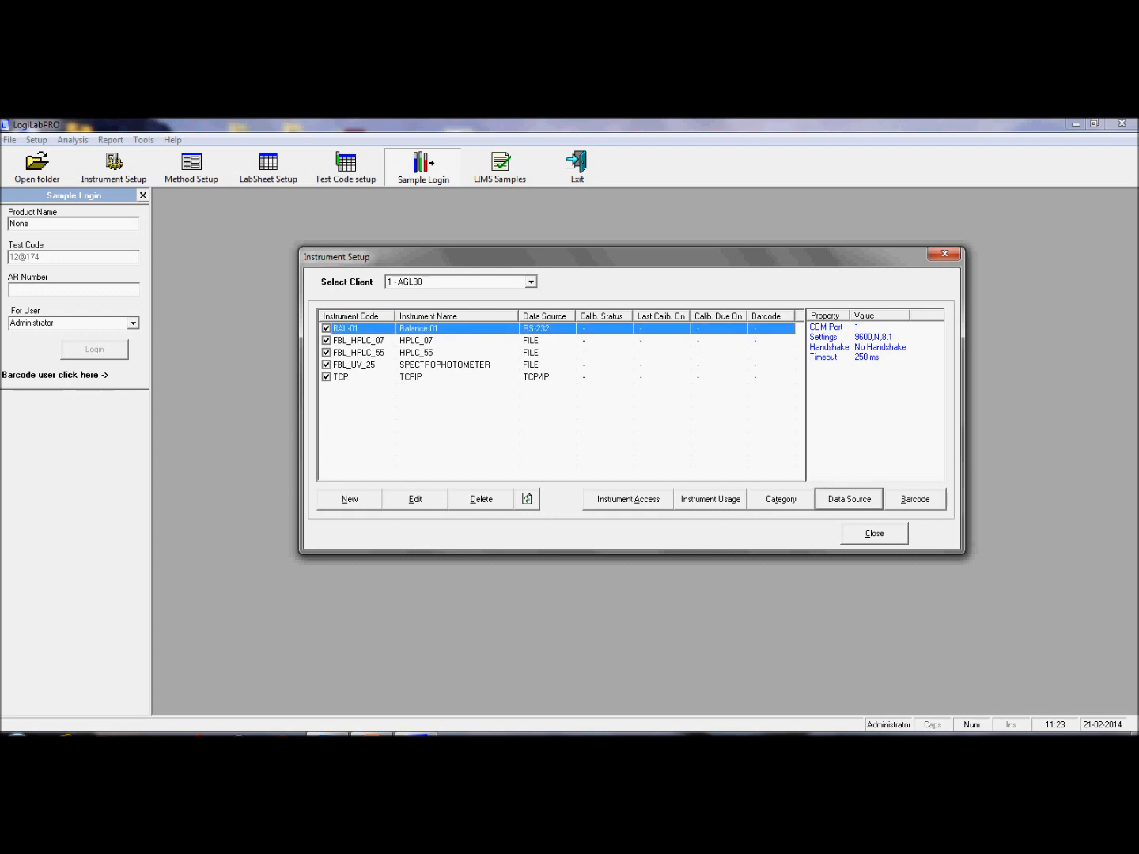
# Step: Review BAL-01's RS-232 settings (COM 1, 9600 baud, no parity, no handshake) unchanged, then close Instrument Setup
pyautogui.click(849, 500)
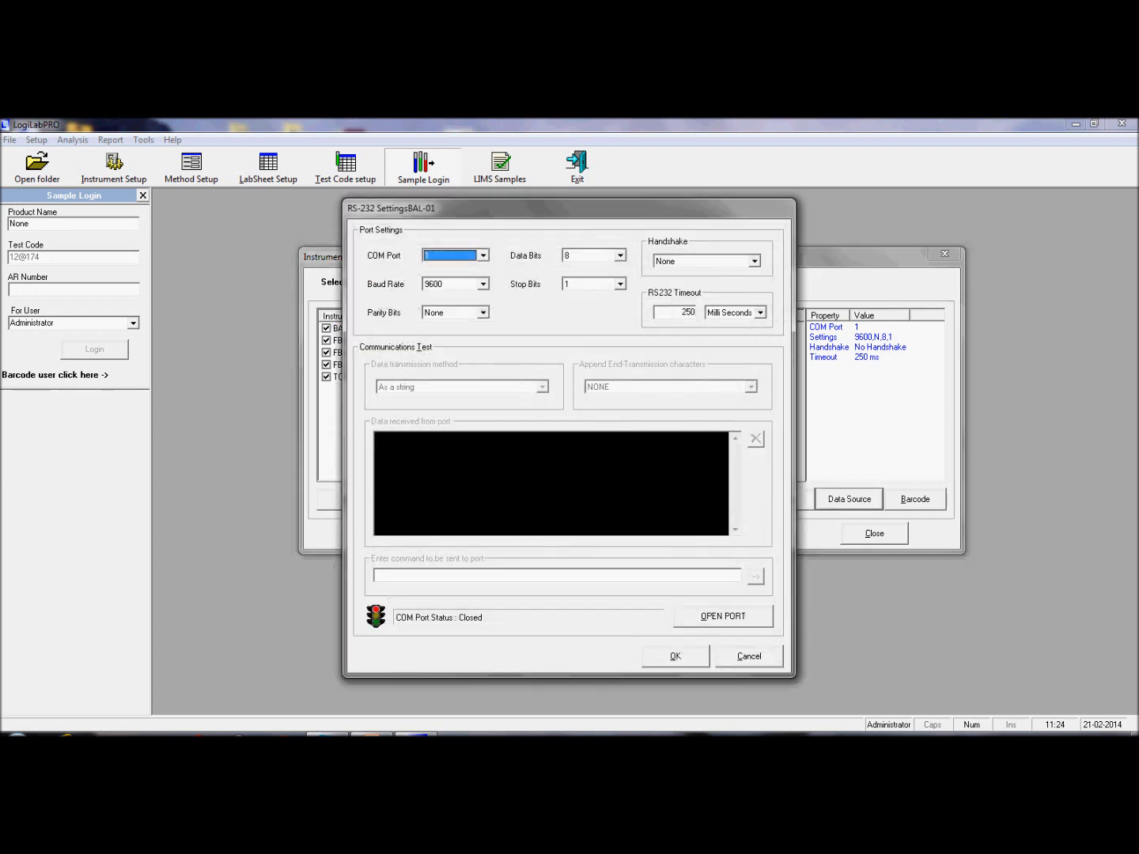
pyautogui.click(484, 255)
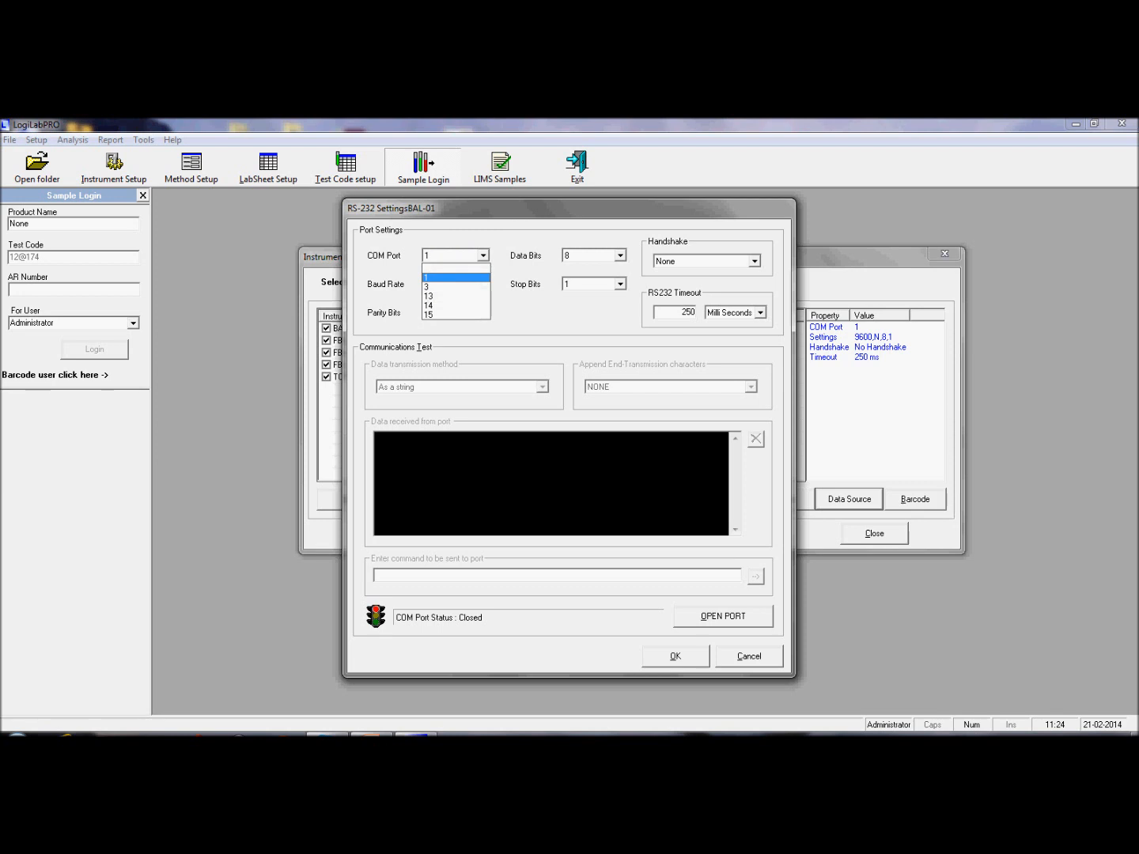
pyautogui.click(482, 256)
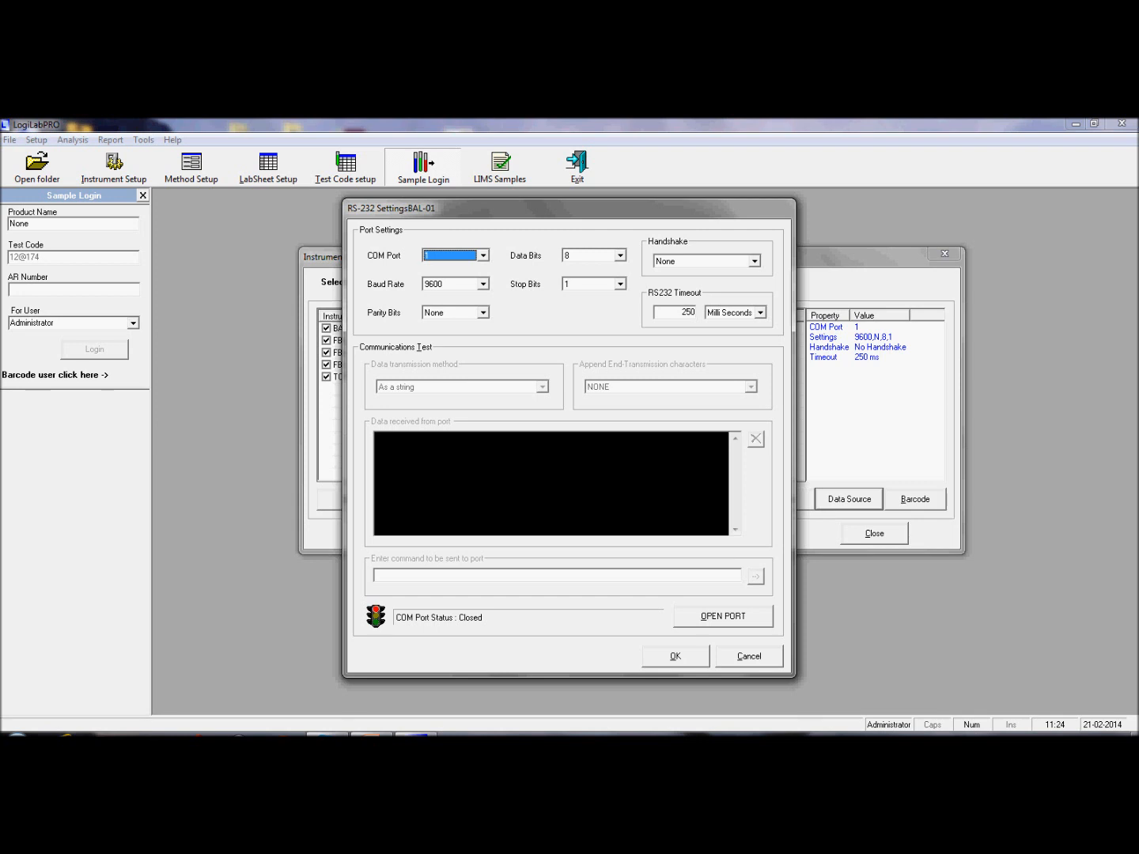
pyautogui.click(484, 284)
pyautogui.click(484, 283)
pyautogui.click(484, 312)
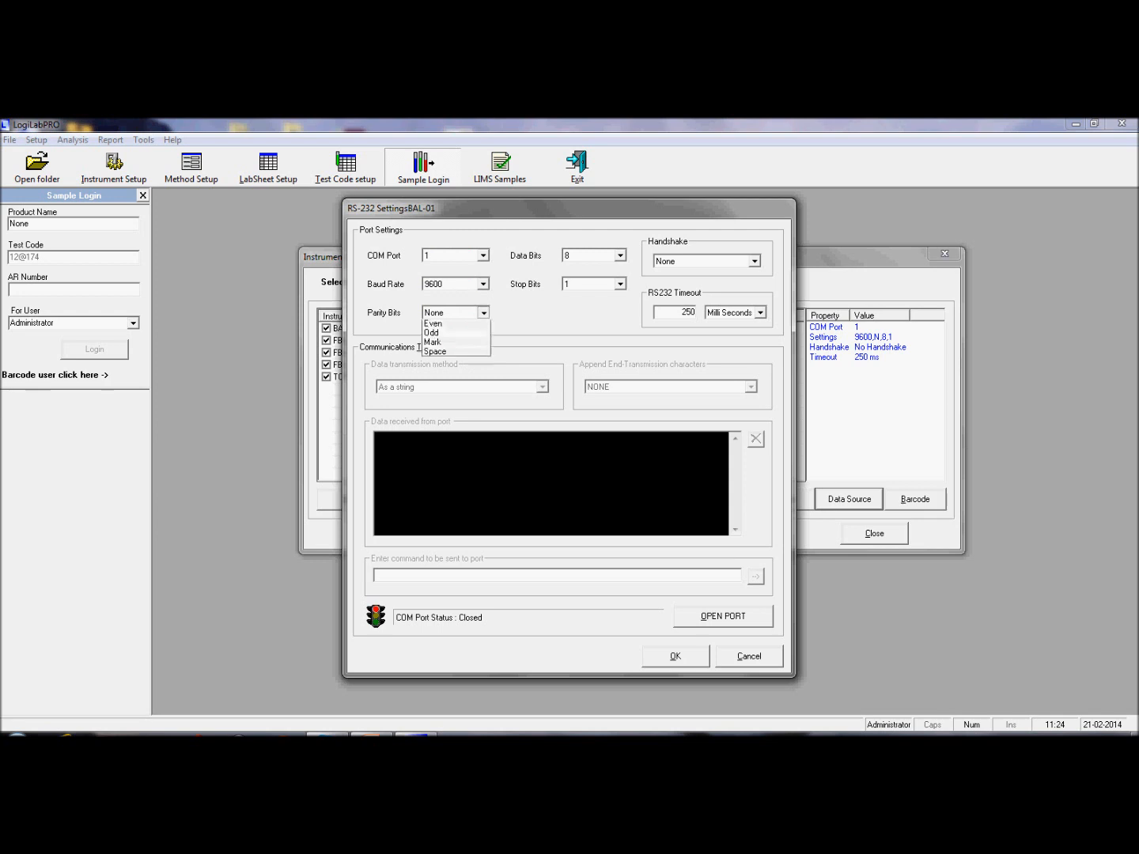
pyautogui.click(483, 312)
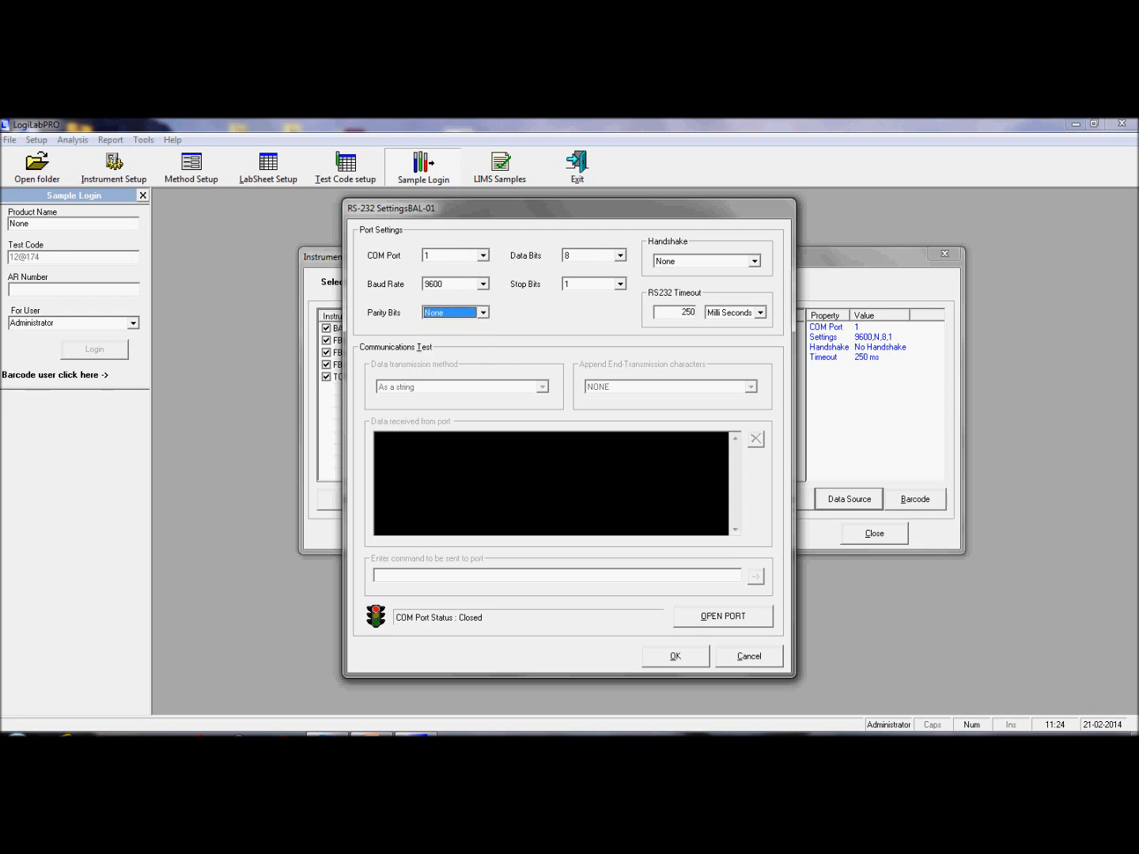
pyautogui.click(755, 260)
pyautogui.click(755, 260)
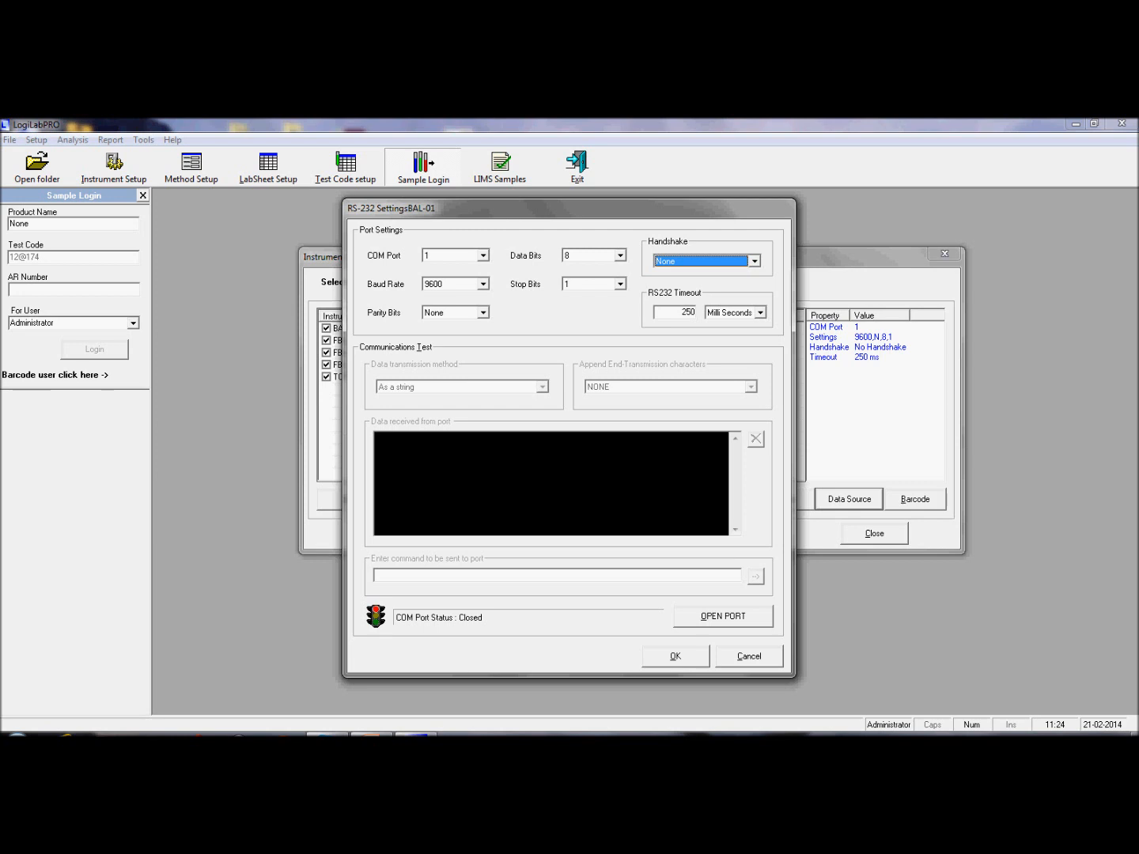
pyautogui.press('Escape')
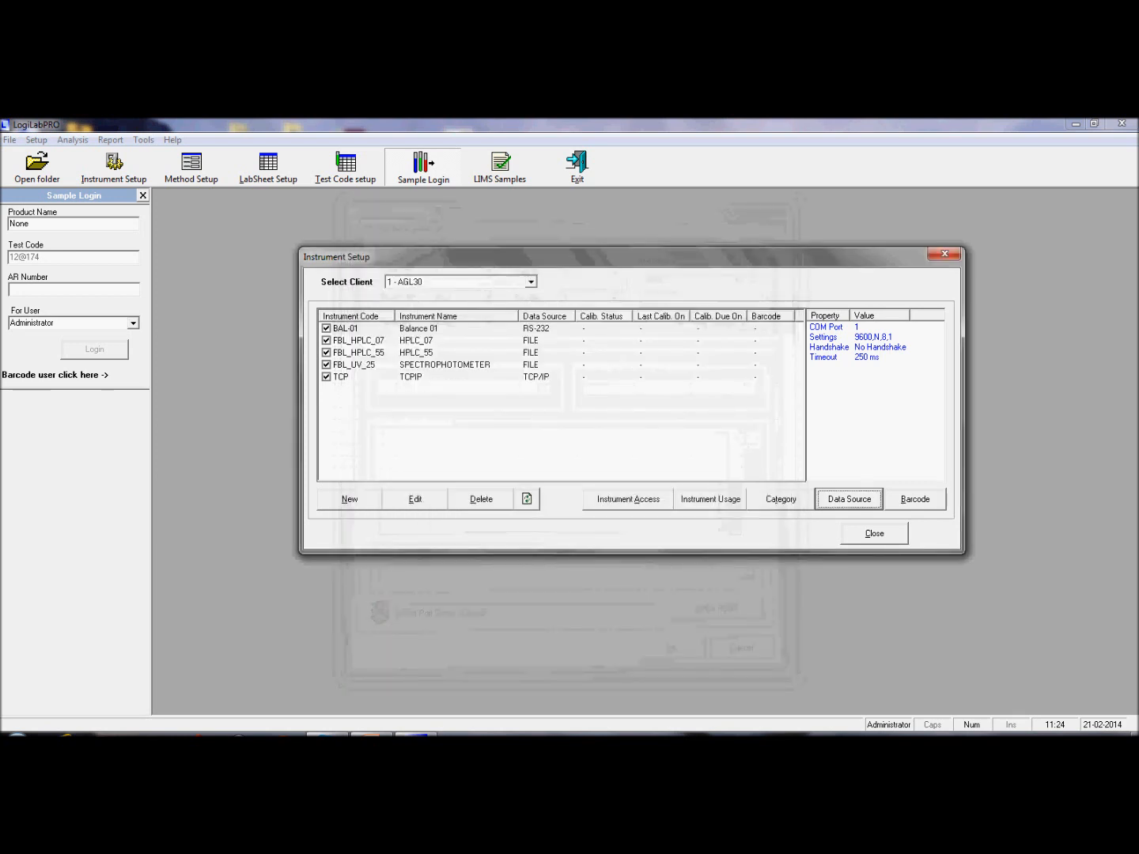
pyautogui.click(874, 533)
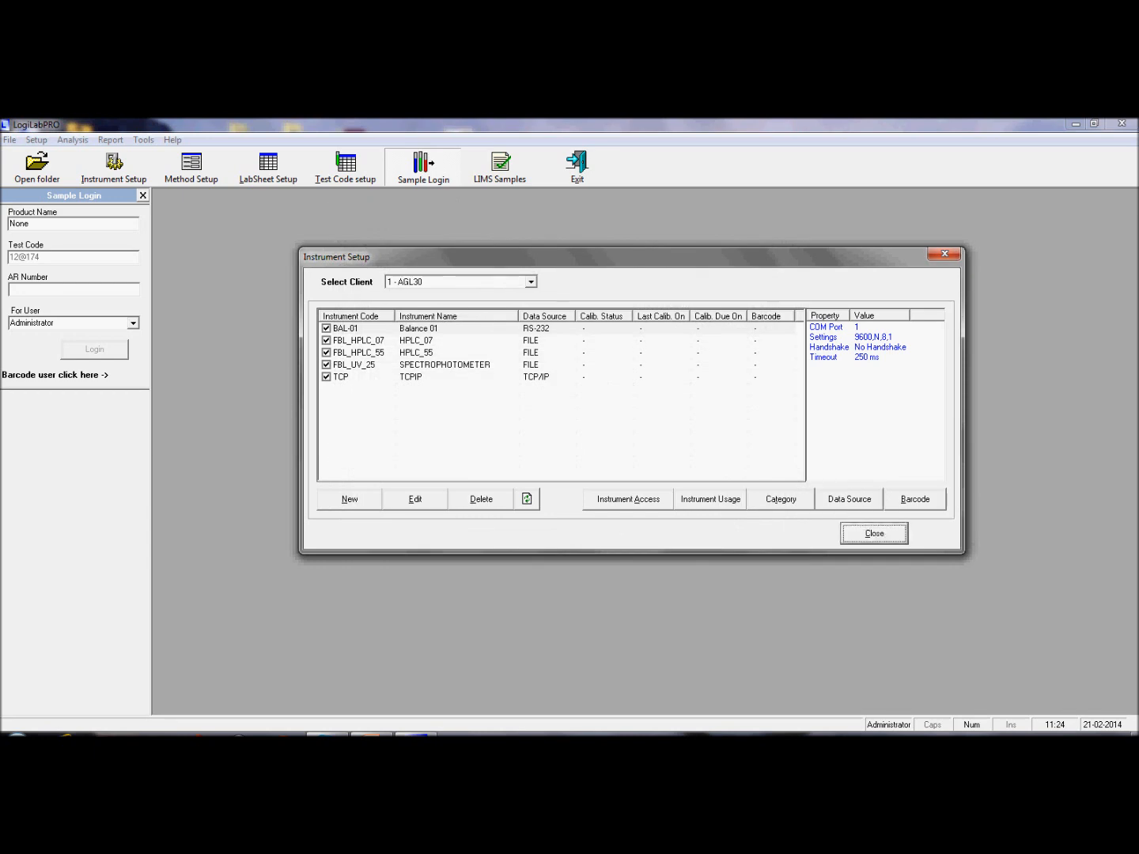
# Step: Open Method Setup and expand Balance 01 > NewMethod to load its fields
pyautogui.click(192, 167)
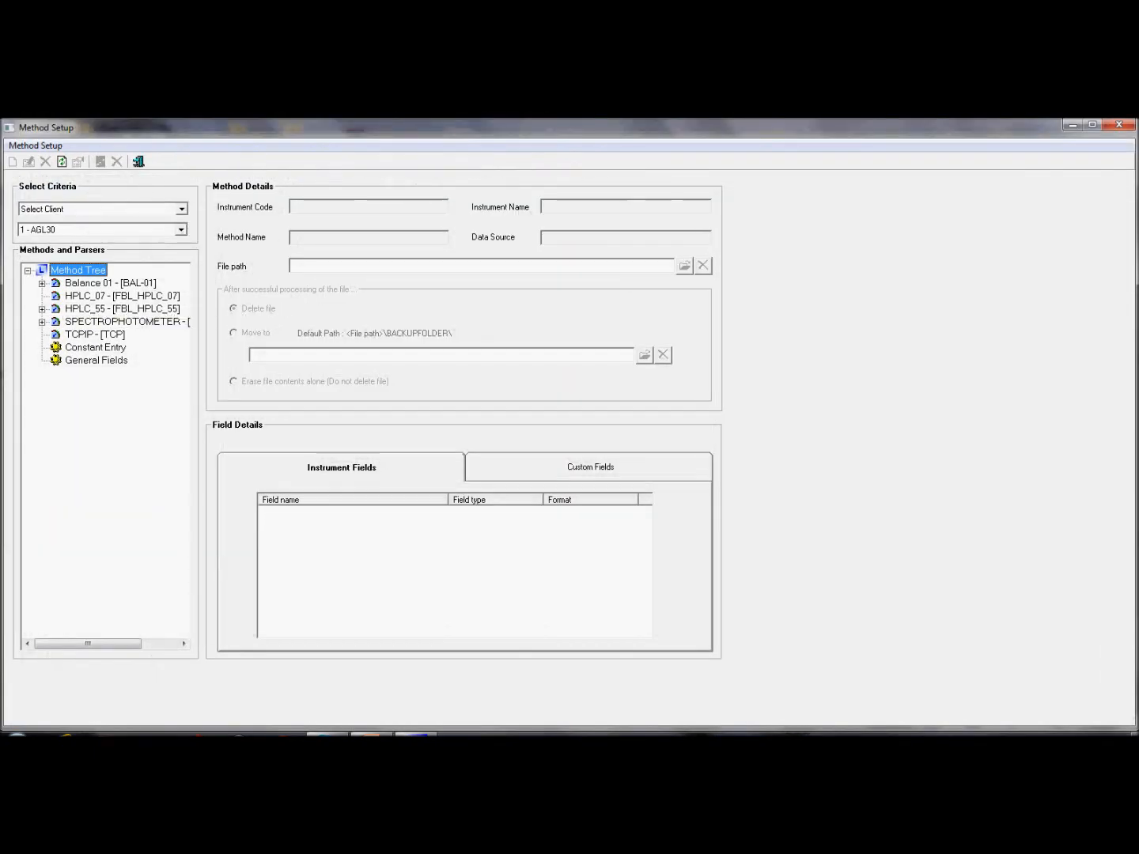
pyautogui.click(42, 283)
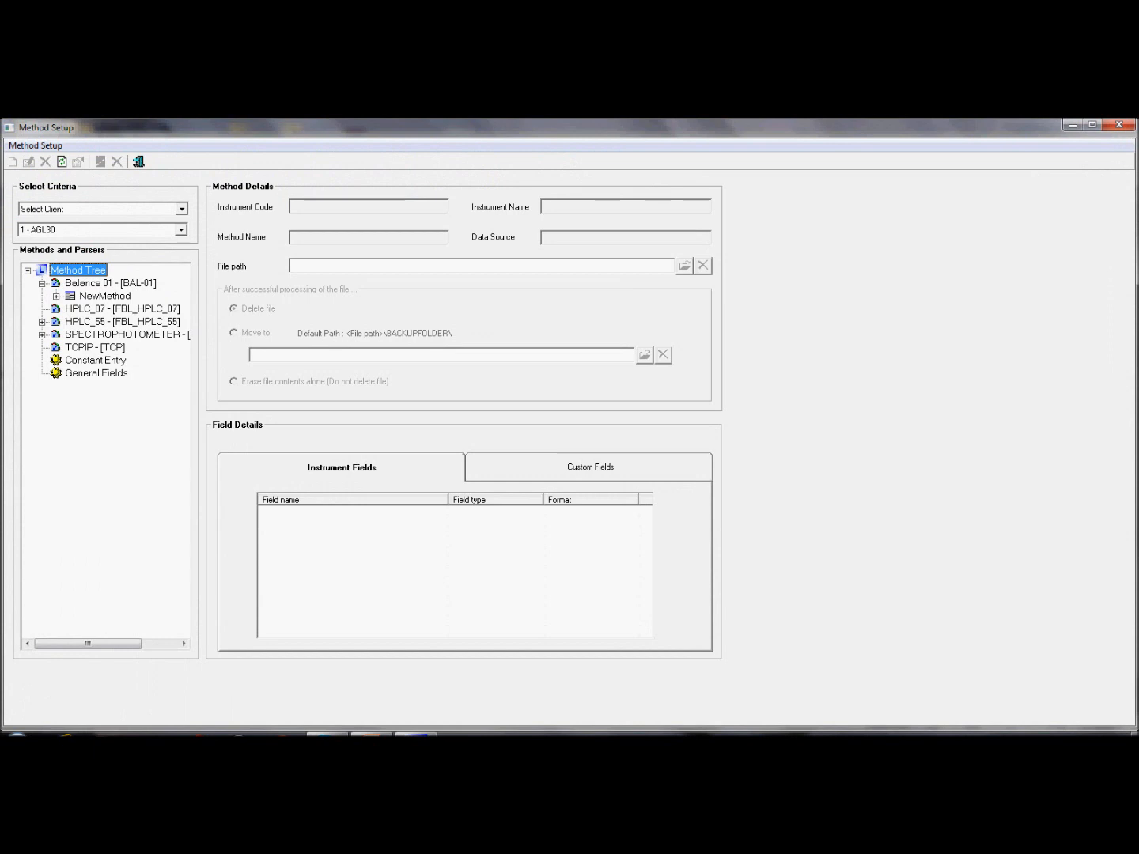
pyautogui.click(56, 297)
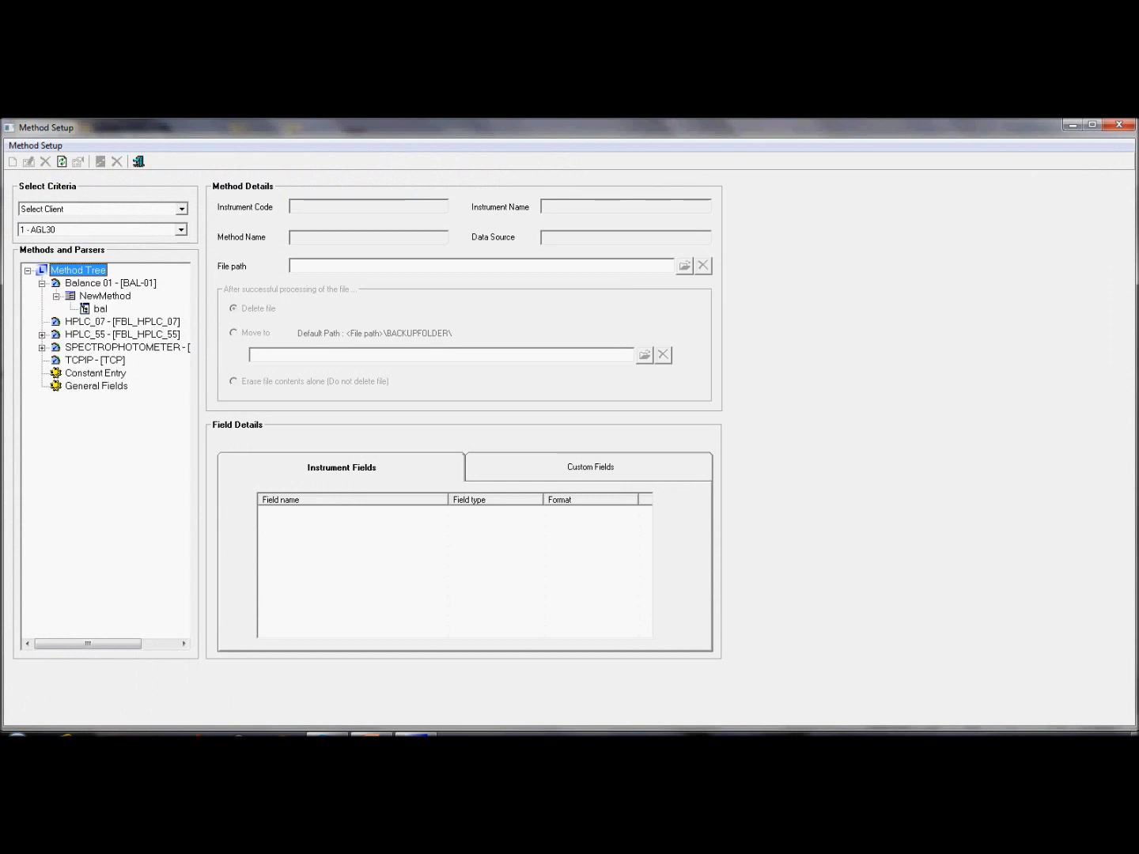
pyautogui.click(103, 295)
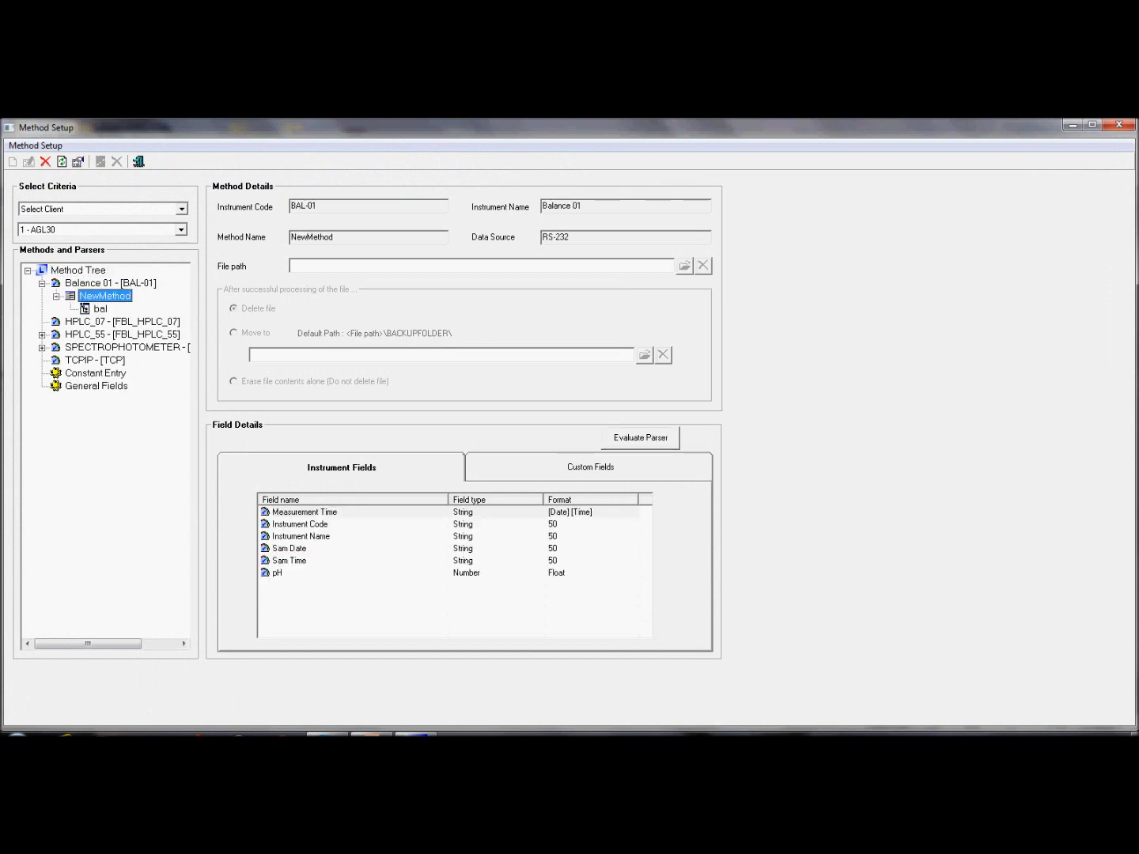
# Step: Open the bal parser for editing via its right-click menu
pyautogui.click(101, 310)
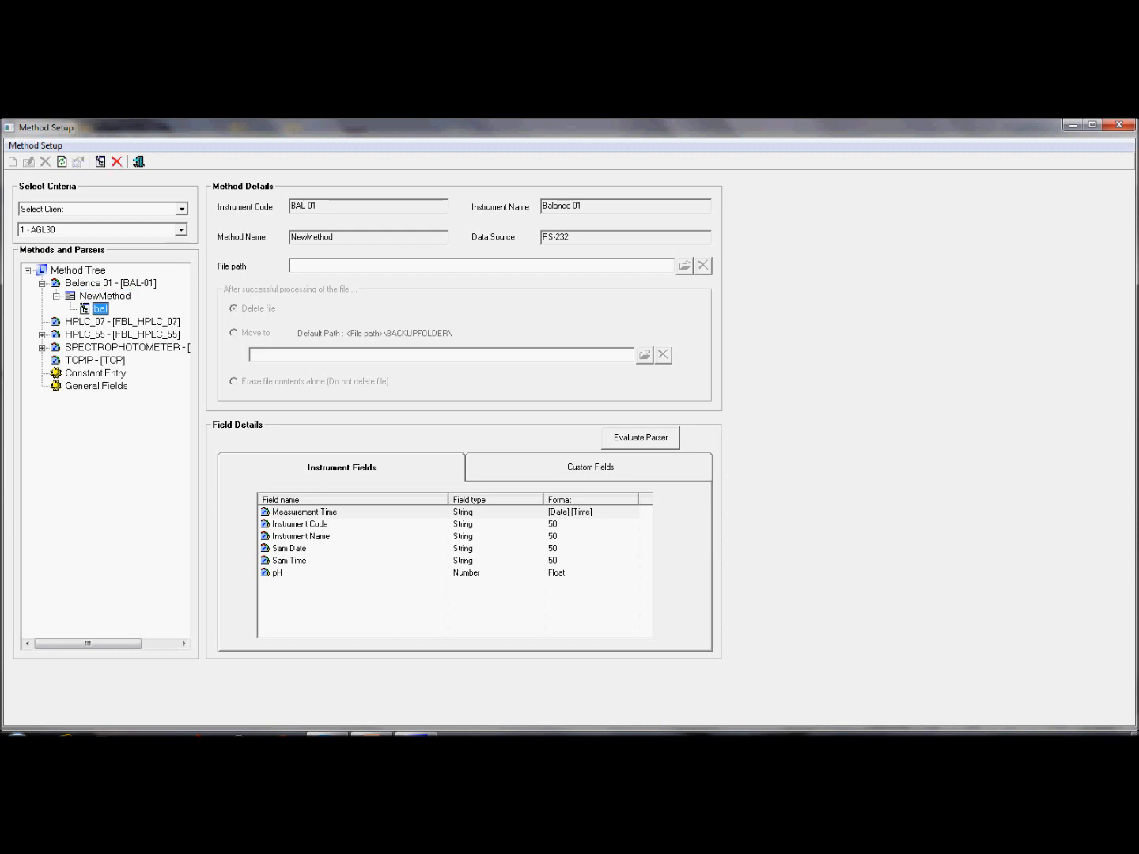
pyautogui.rightClick(100, 309)
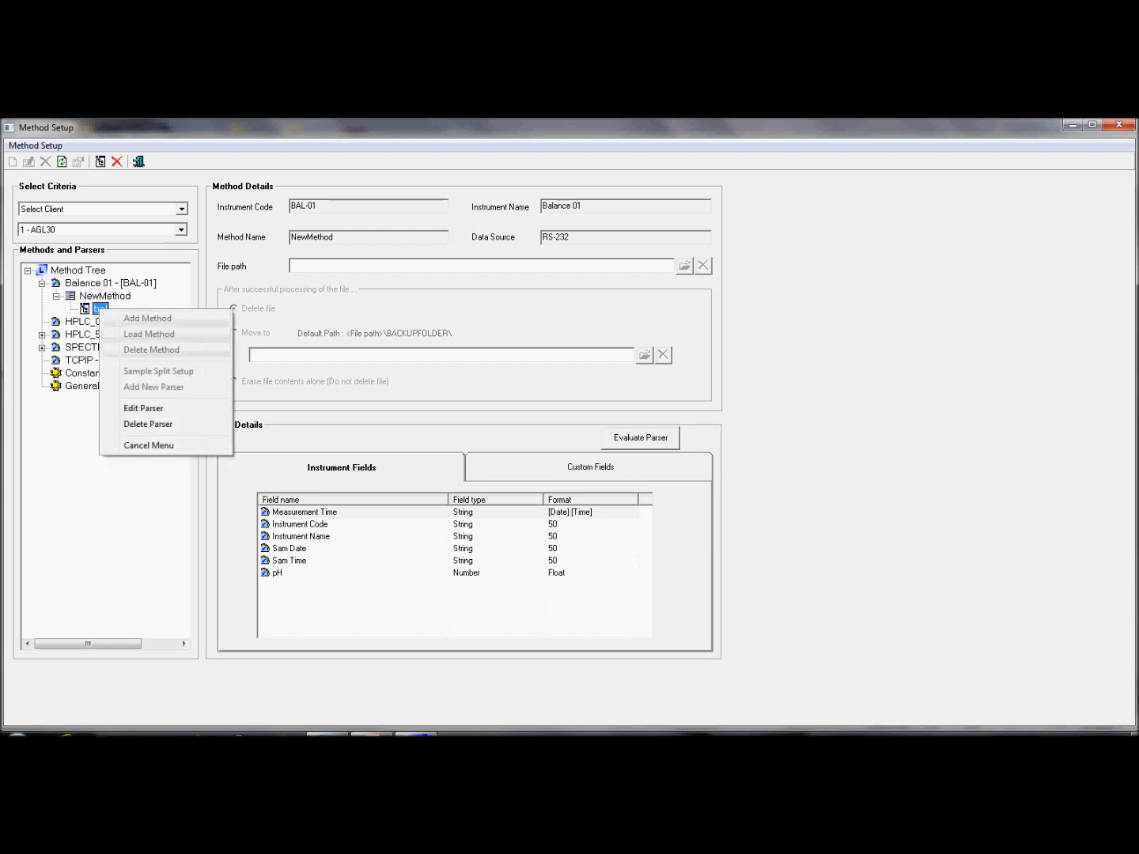
pyautogui.click(143, 409)
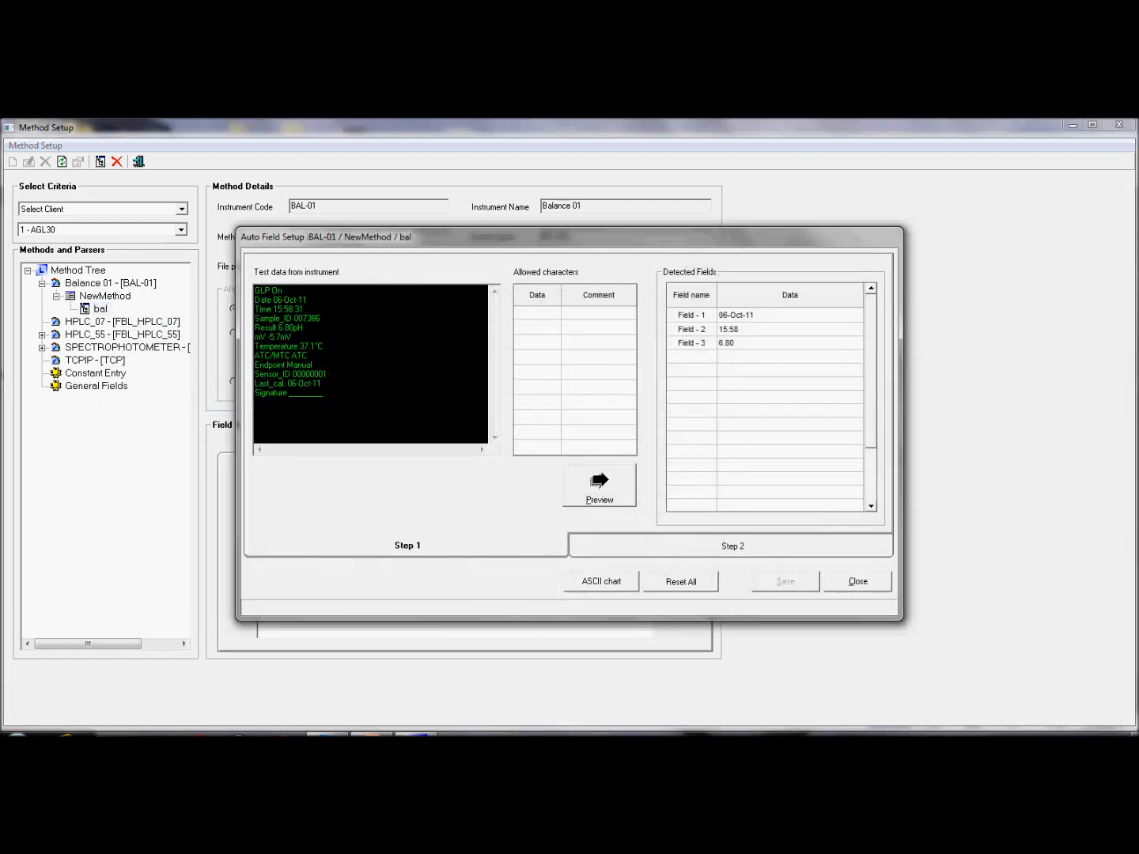
# Step: Review the bal parser's instrument test data in Auto Field Setup and close it
pyautogui.moveTo(324, 394)
pyautogui.mouseDown()
pyautogui.moveTo(254, 364)
pyautogui.moveTo(254, 289)
pyautogui.mouseUp()
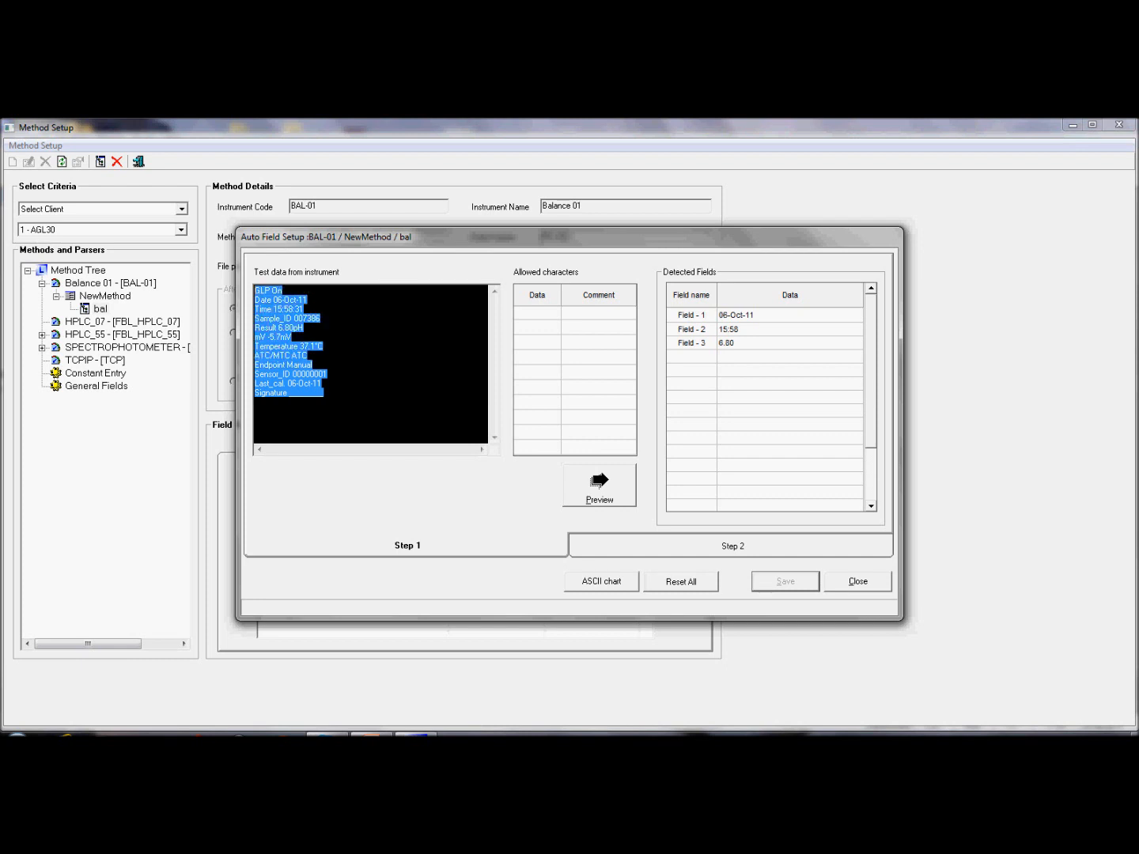
pyautogui.click(323, 394)
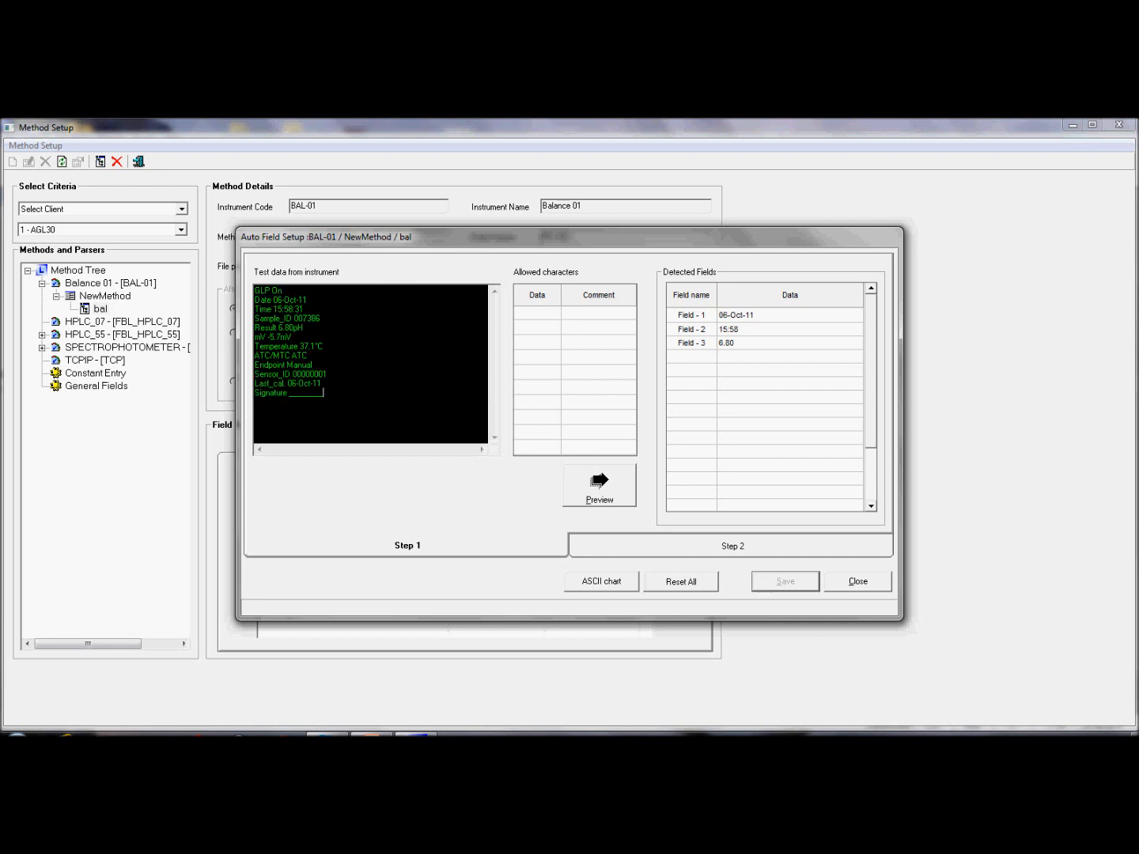
pyautogui.moveTo(324, 393)
pyautogui.mouseDown()
pyautogui.moveTo(255, 317)
pyautogui.moveTo(254, 289)
pyautogui.mouseUp()
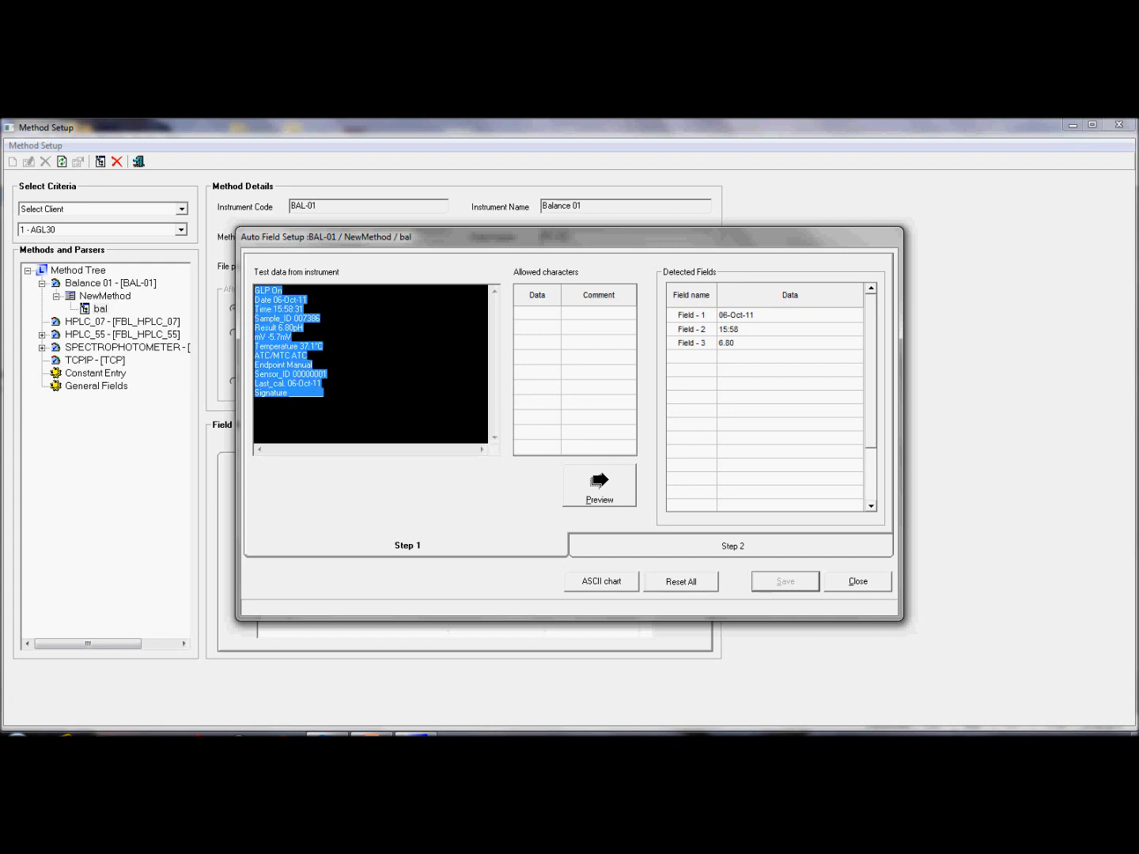
pyautogui.click(309, 357)
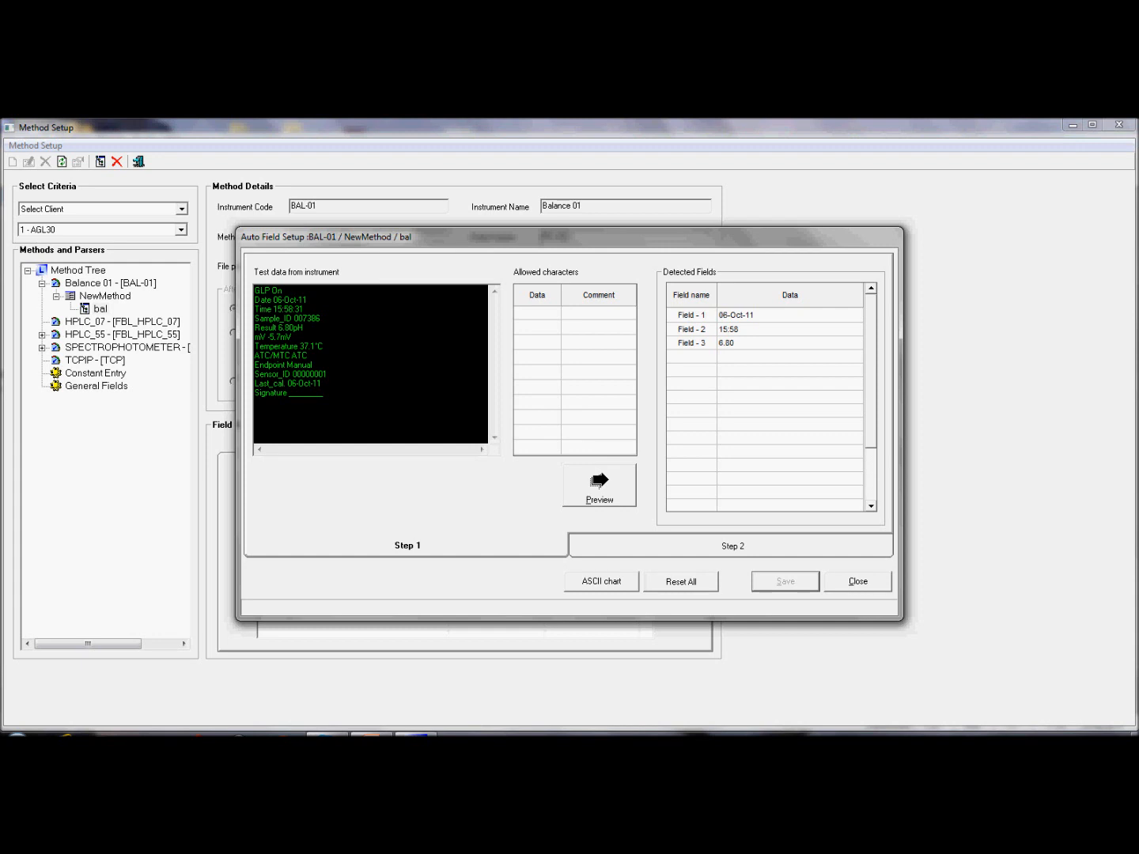
pyautogui.click(859, 581)
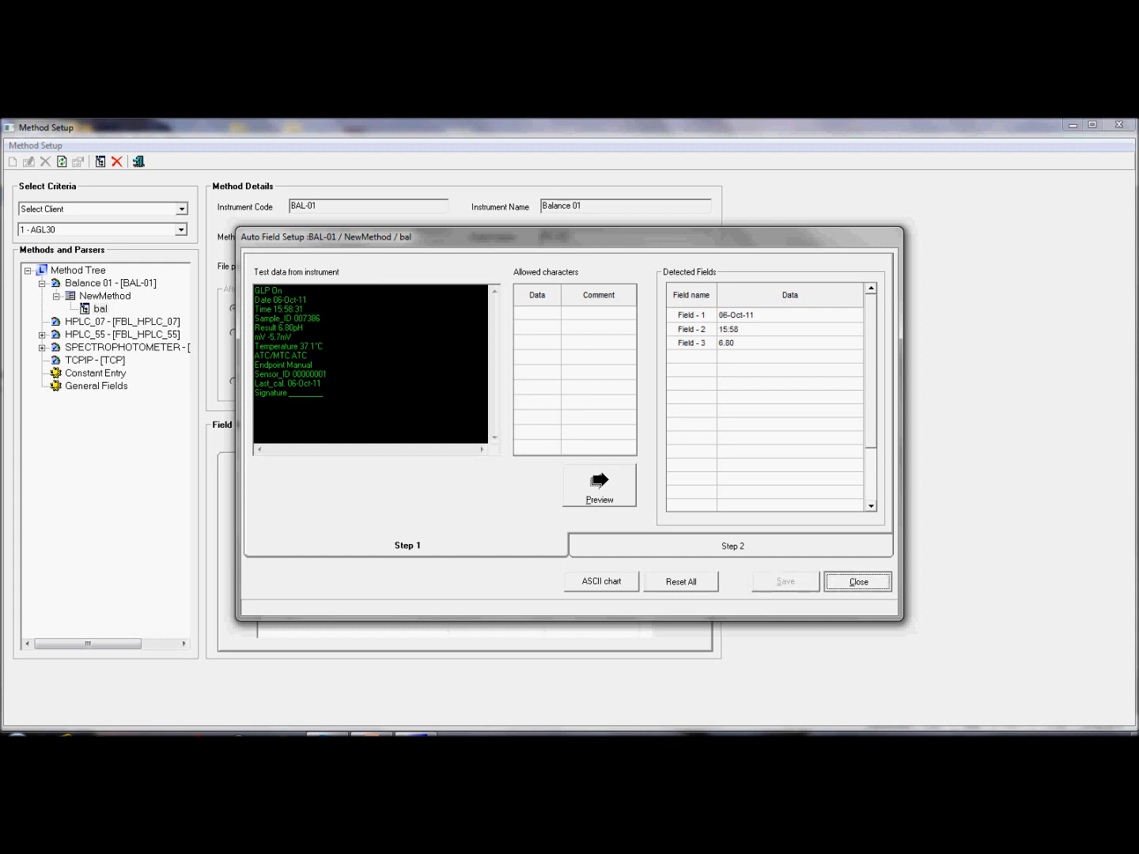
pyautogui.click(858, 581)
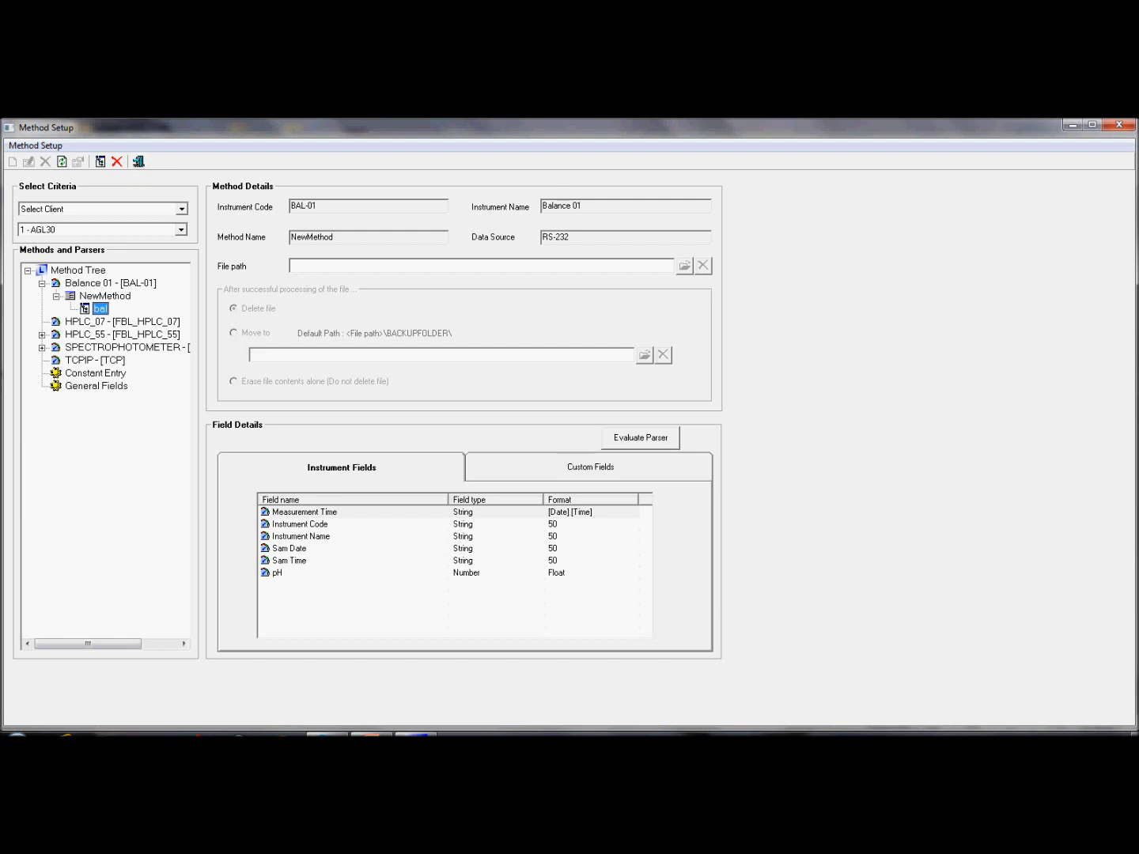
# Step: Expand HPLC_55 > HPLC_55_RSDMethod and load HPLC_55_Parser's AreaResult and RetentionTime fields
pyautogui.click(42, 336)
pyautogui.click(56, 348)
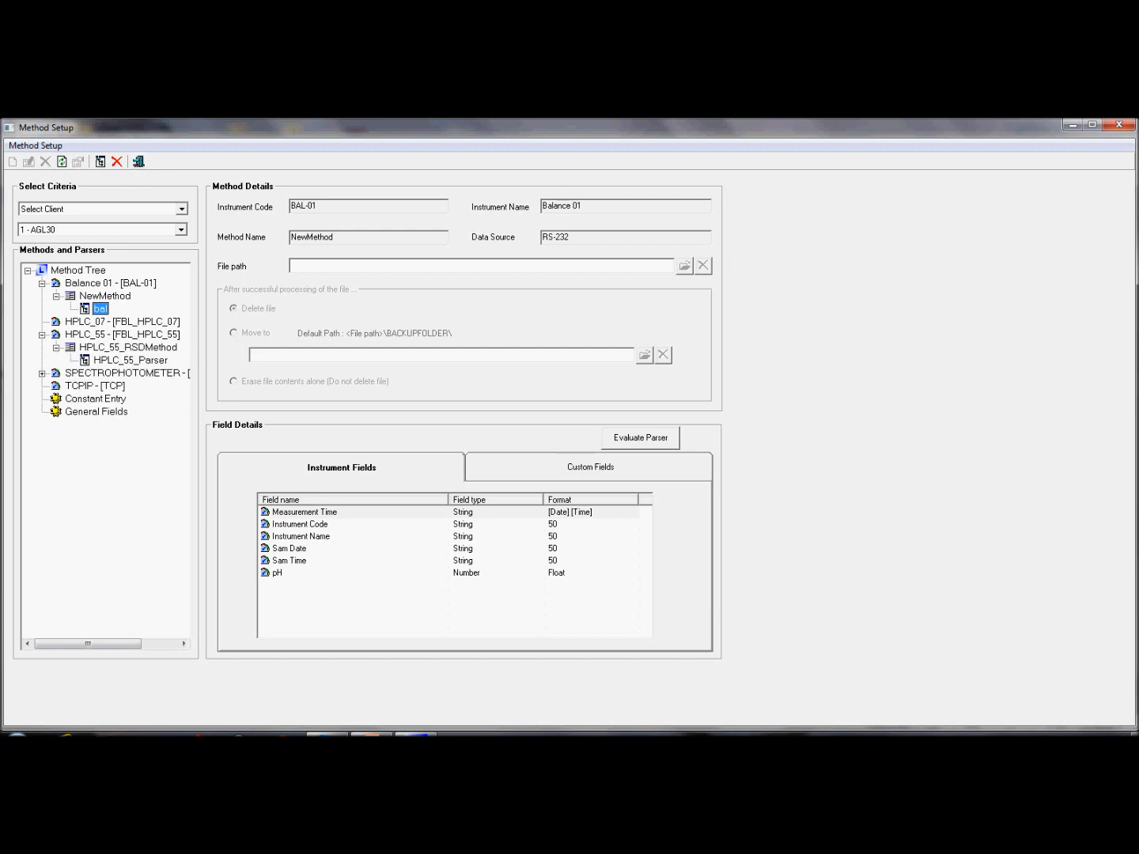
pyautogui.click(127, 360)
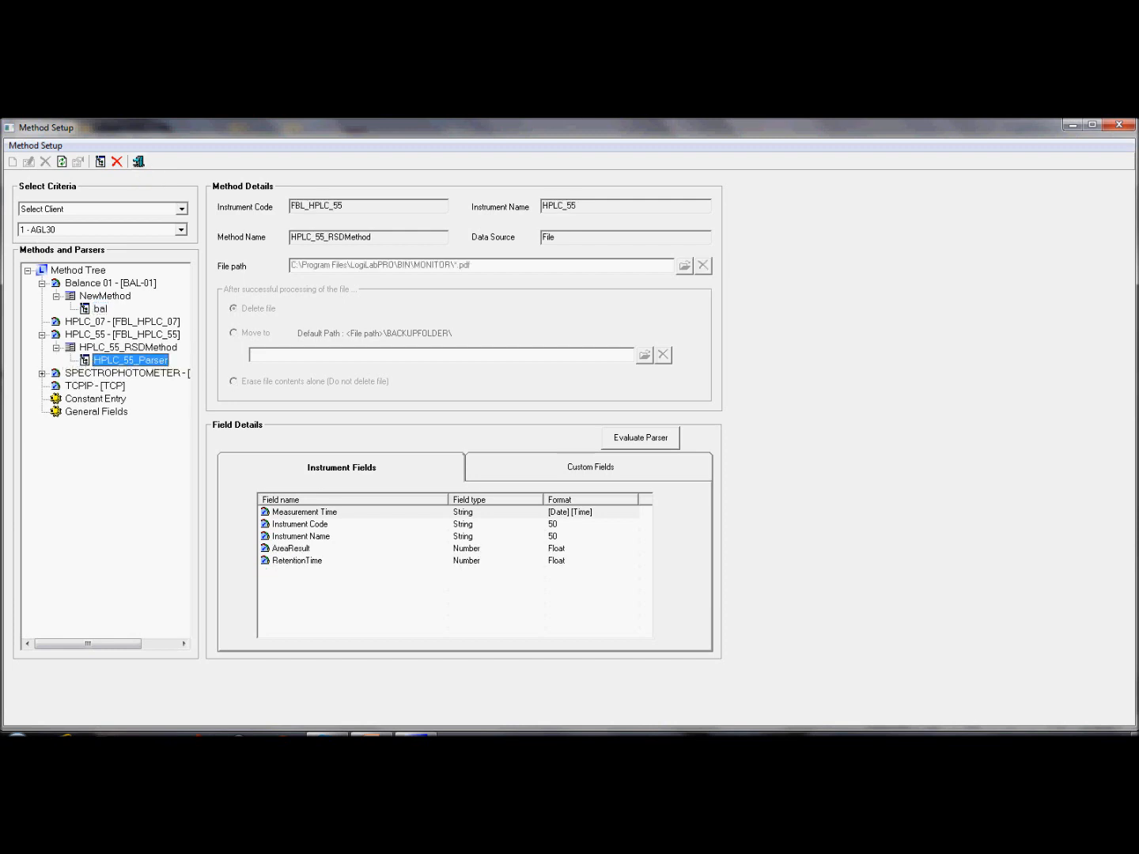
pyautogui.rightClick(131, 359)
# Step: Edit HPLC_55_Parser and examine what STEP 1, then STEP 2, extract from the report
pyautogui.click(175, 458)
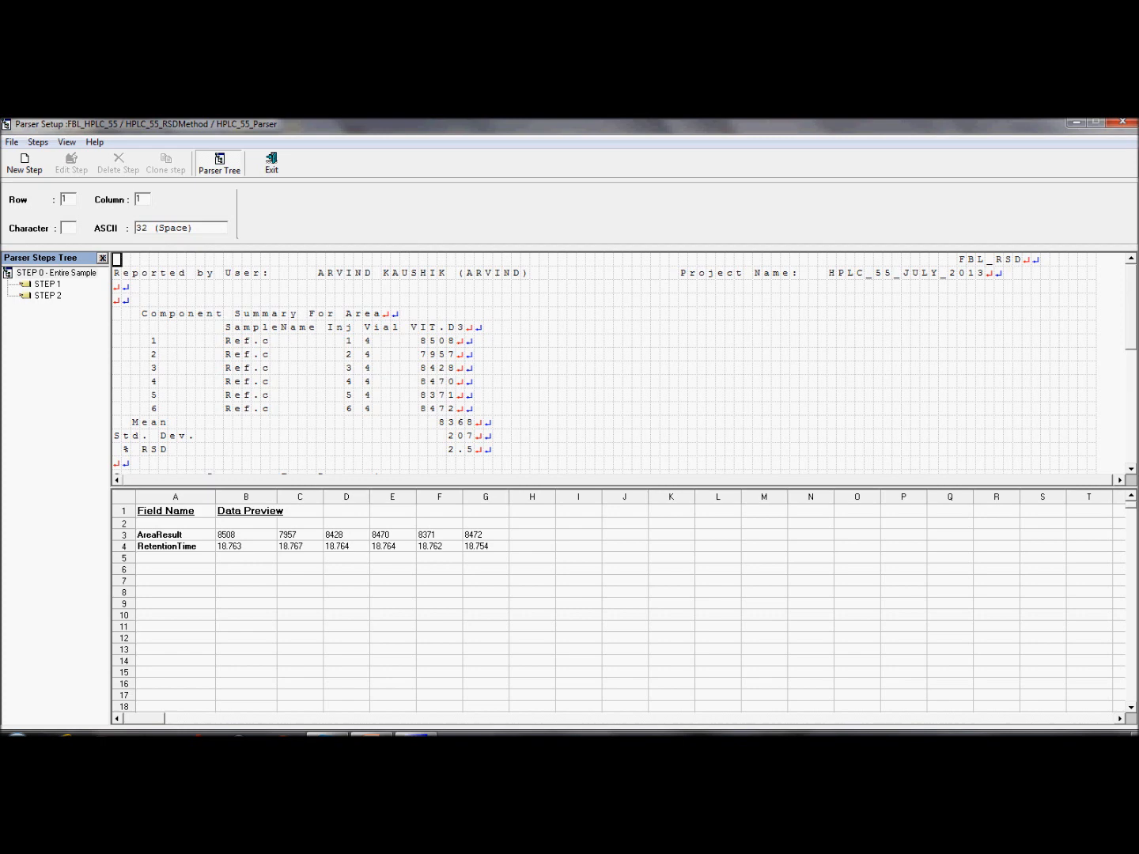
pyautogui.click(47, 284)
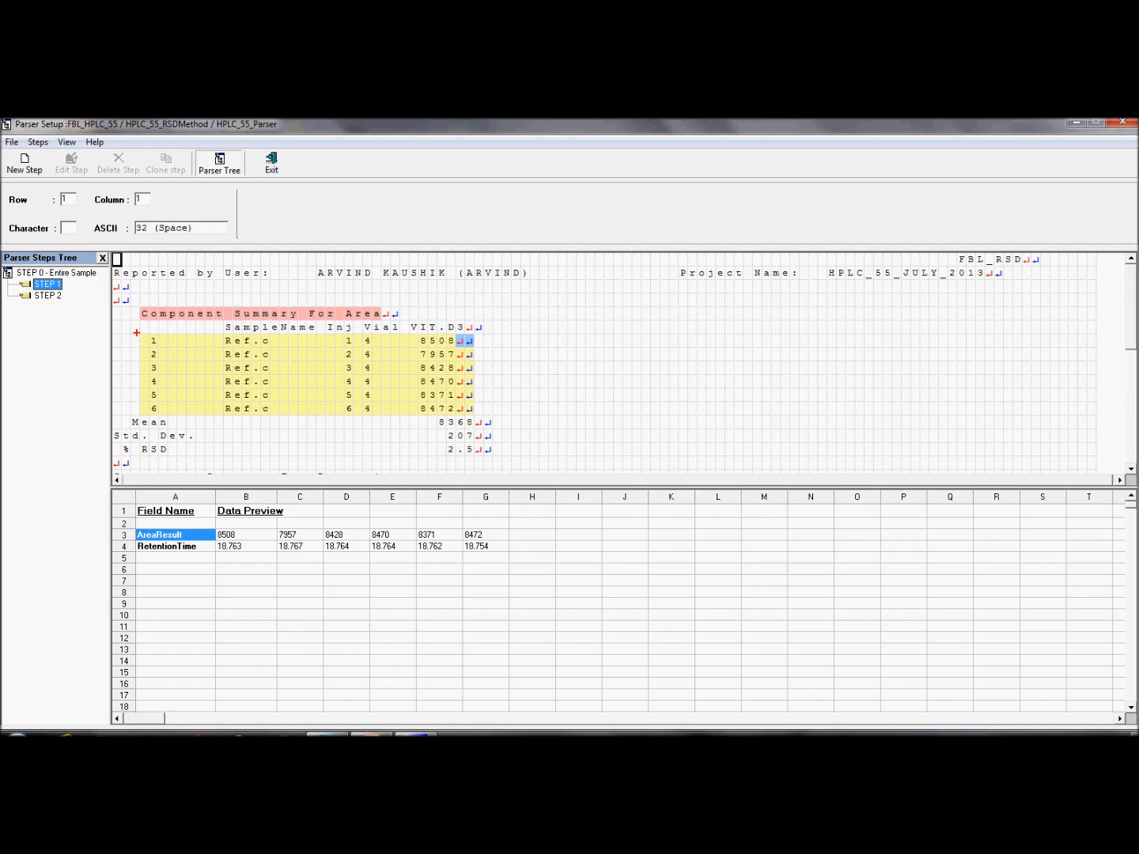
pyautogui.moveTo(136, 332); pyautogui.dragTo(372, 384)
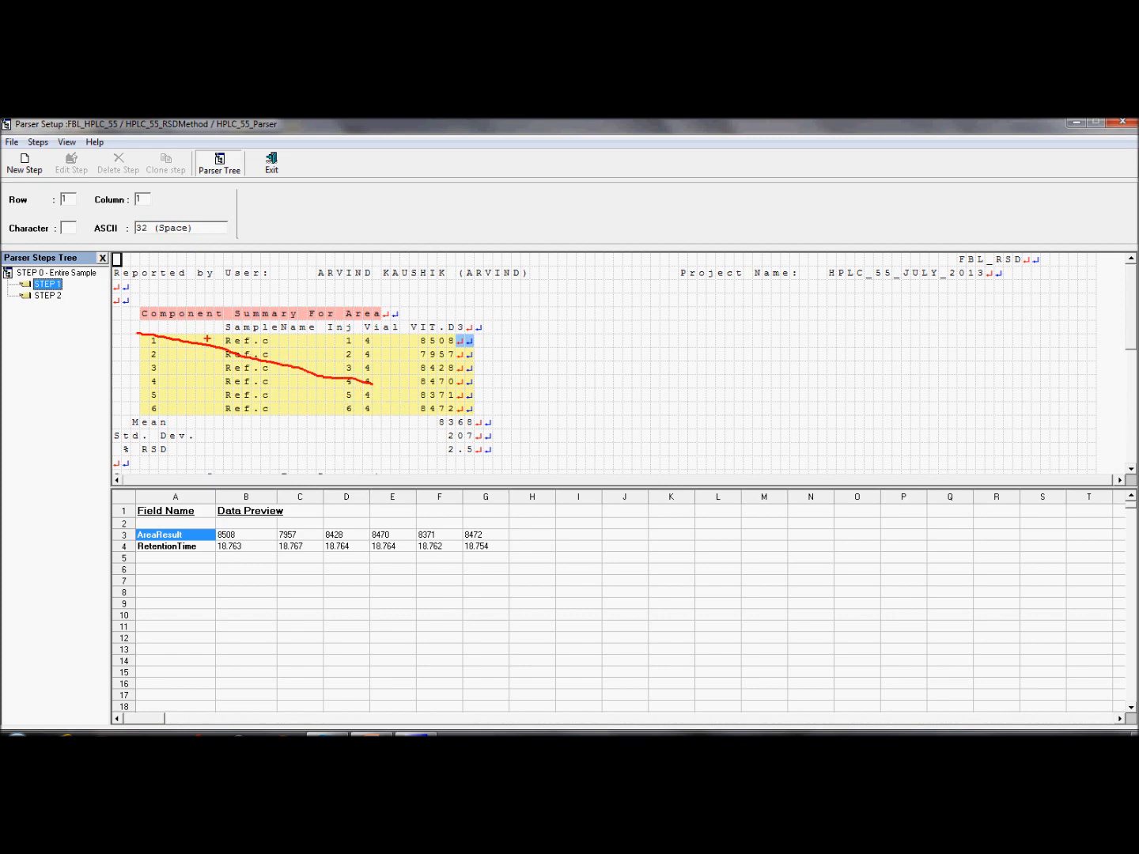
pyautogui.moveTo(145, 323); pyautogui.dragTo(377, 322)
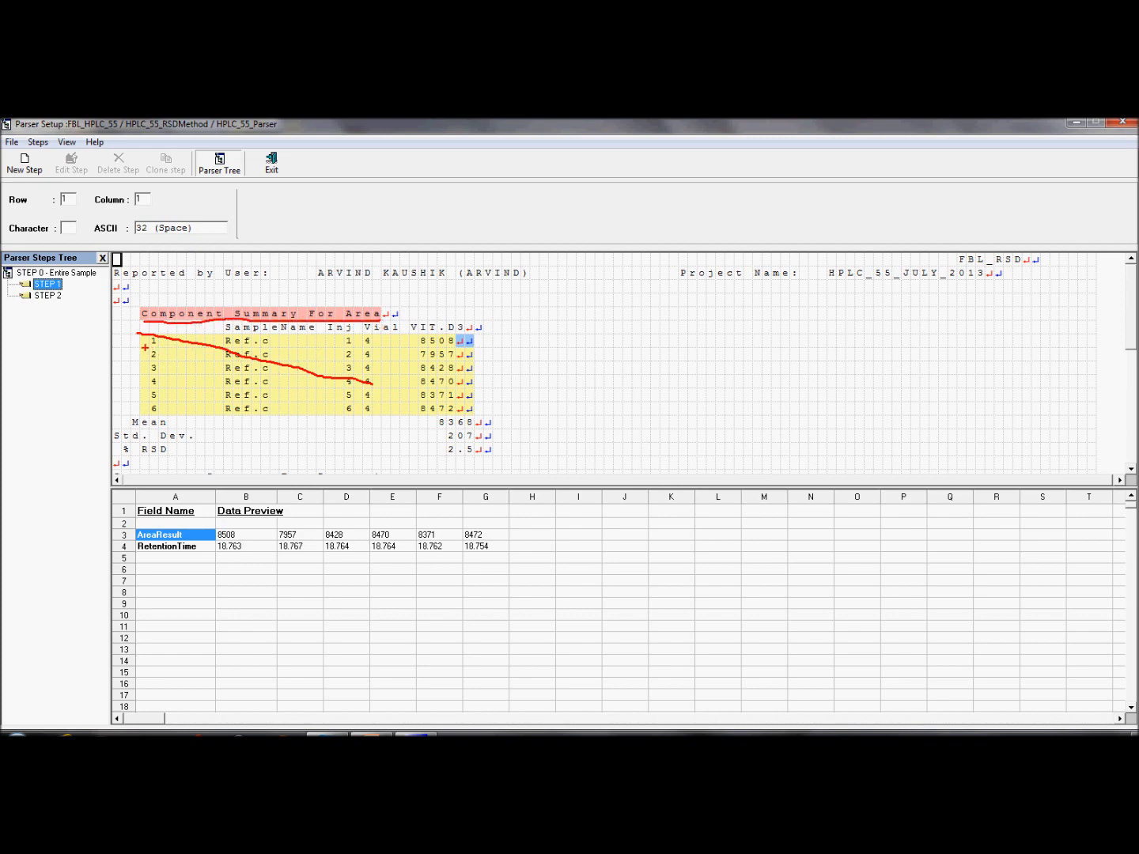
pyautogui.moveTo(146, 346); pyautogui.dragTo(466, 349)
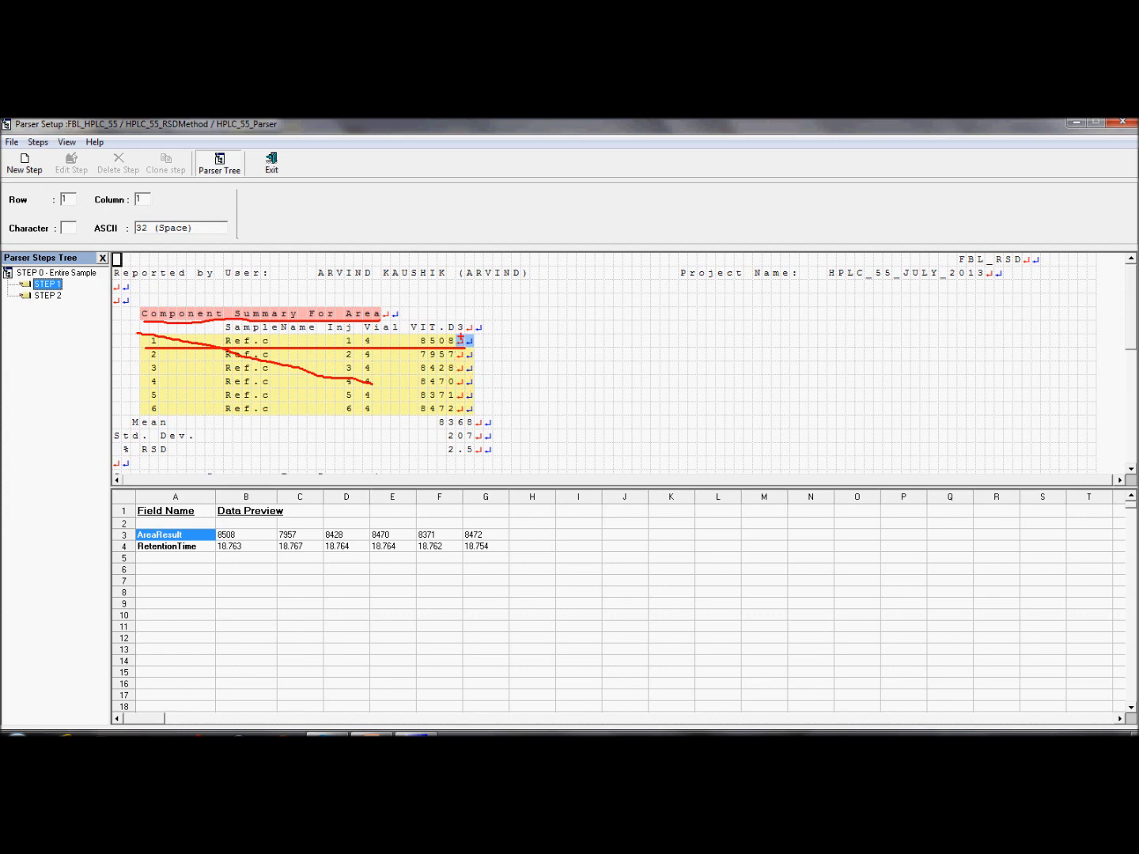
pyautogui.moveTo(458, 334); pyautogui.dragTo(473, 343)
pyautogui.moveTo(458, 346); pyautogui.dragTo(453, 330)
pyautogui.press('Escape')
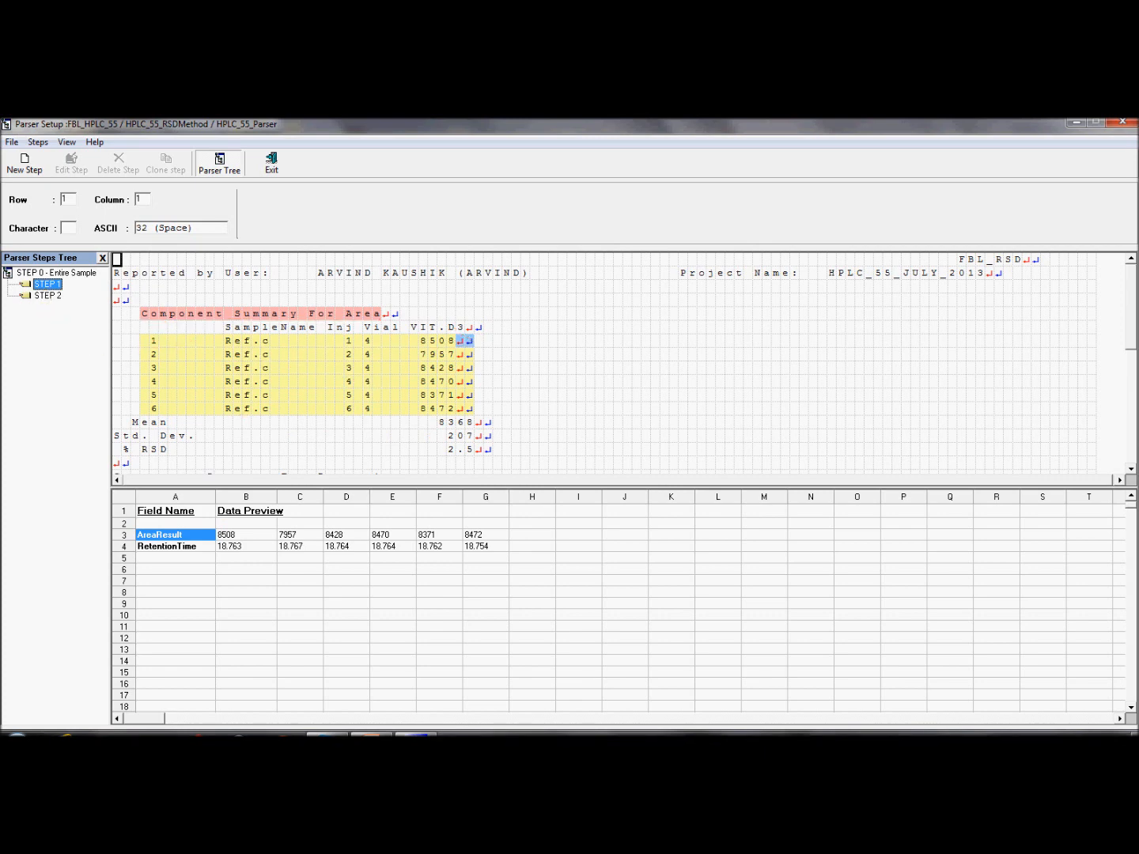
pyautogui.click(48, 296)
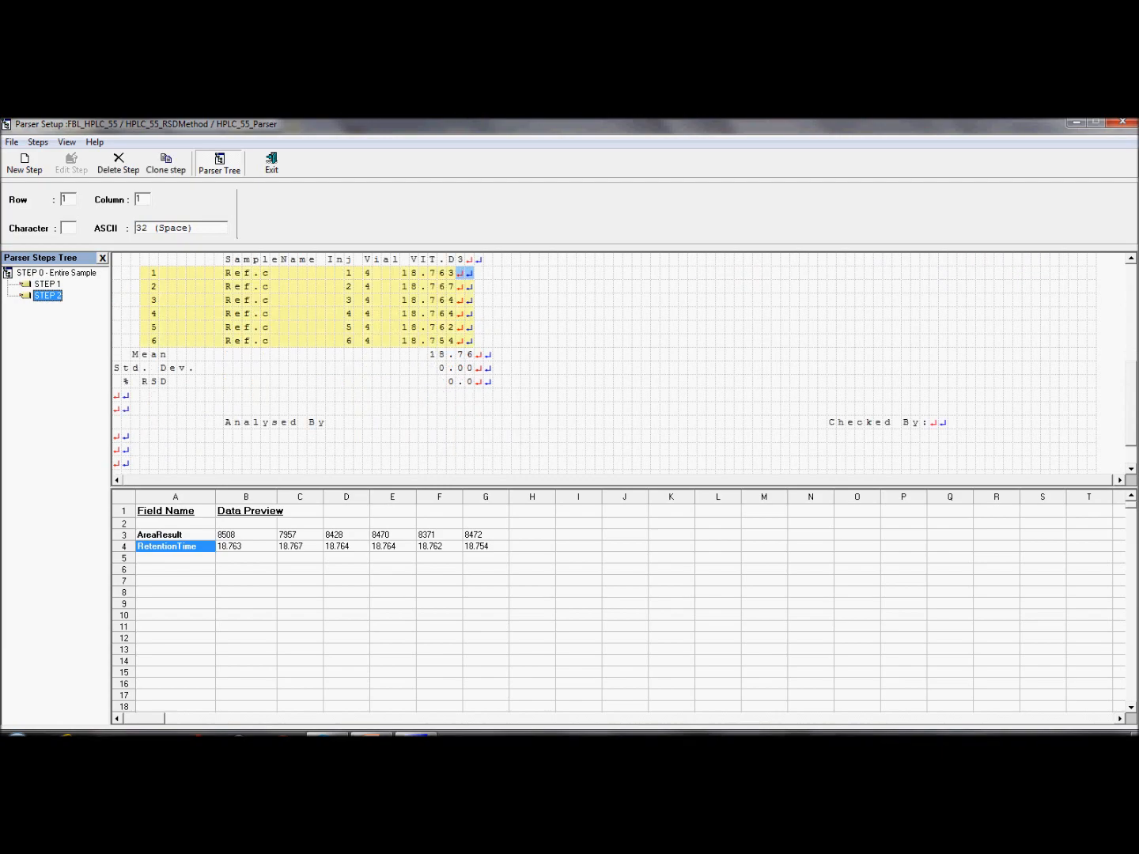
# Step: Exit Parser Setup and Method Setup, then open LabSheet Setup
pyautogui.click(272, 163)
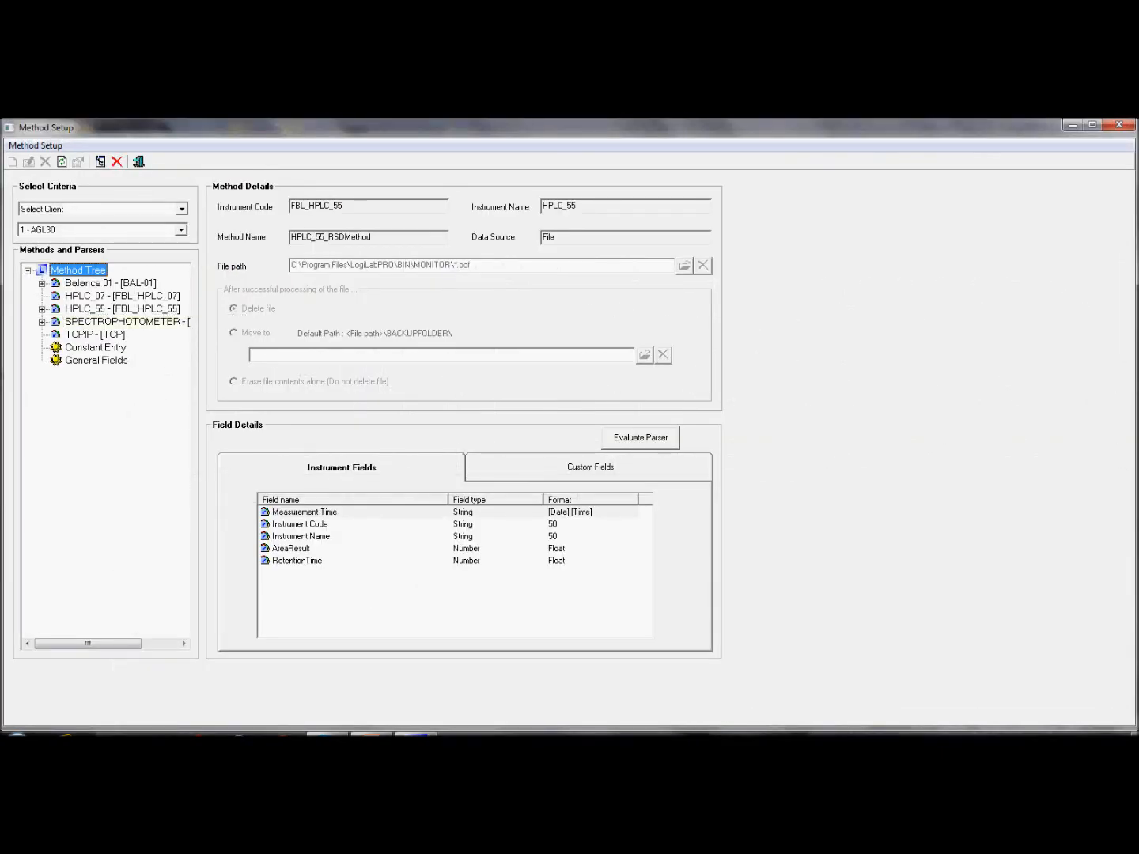
pyautogui.click(139, 162)
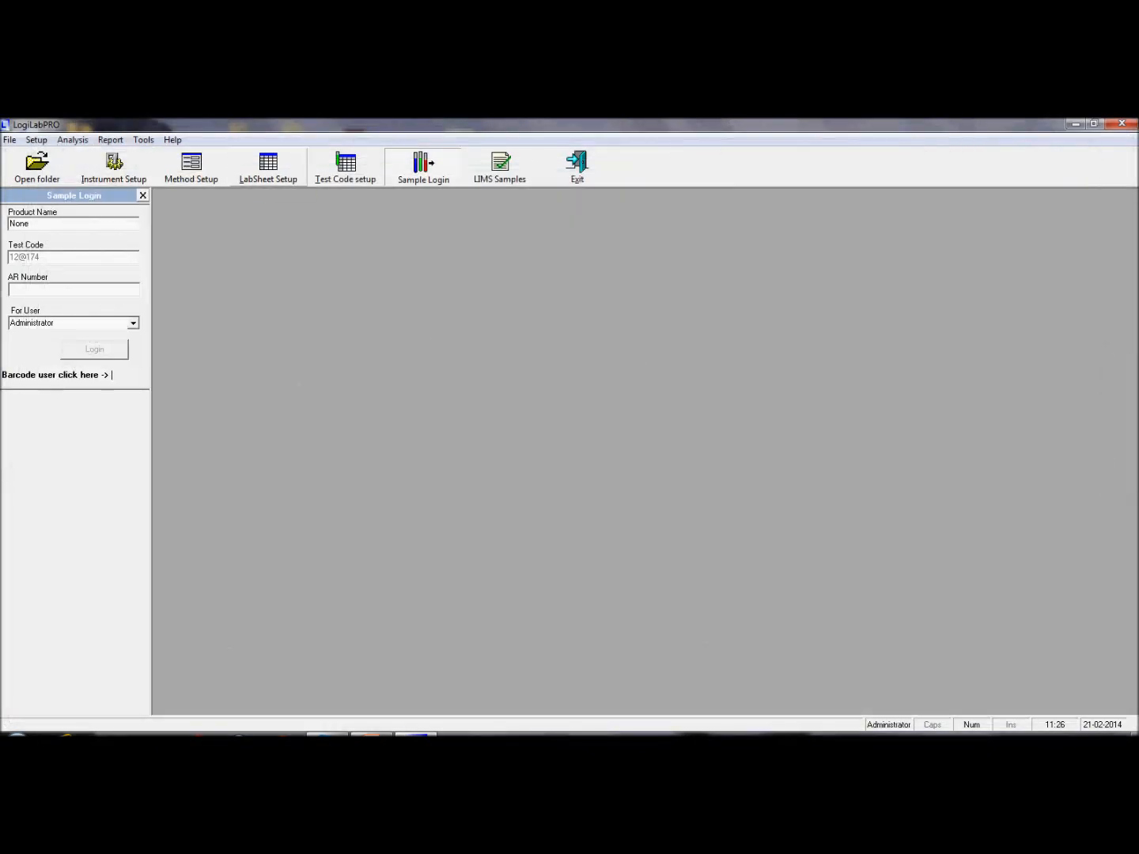
pyautogui.click(268, 167)
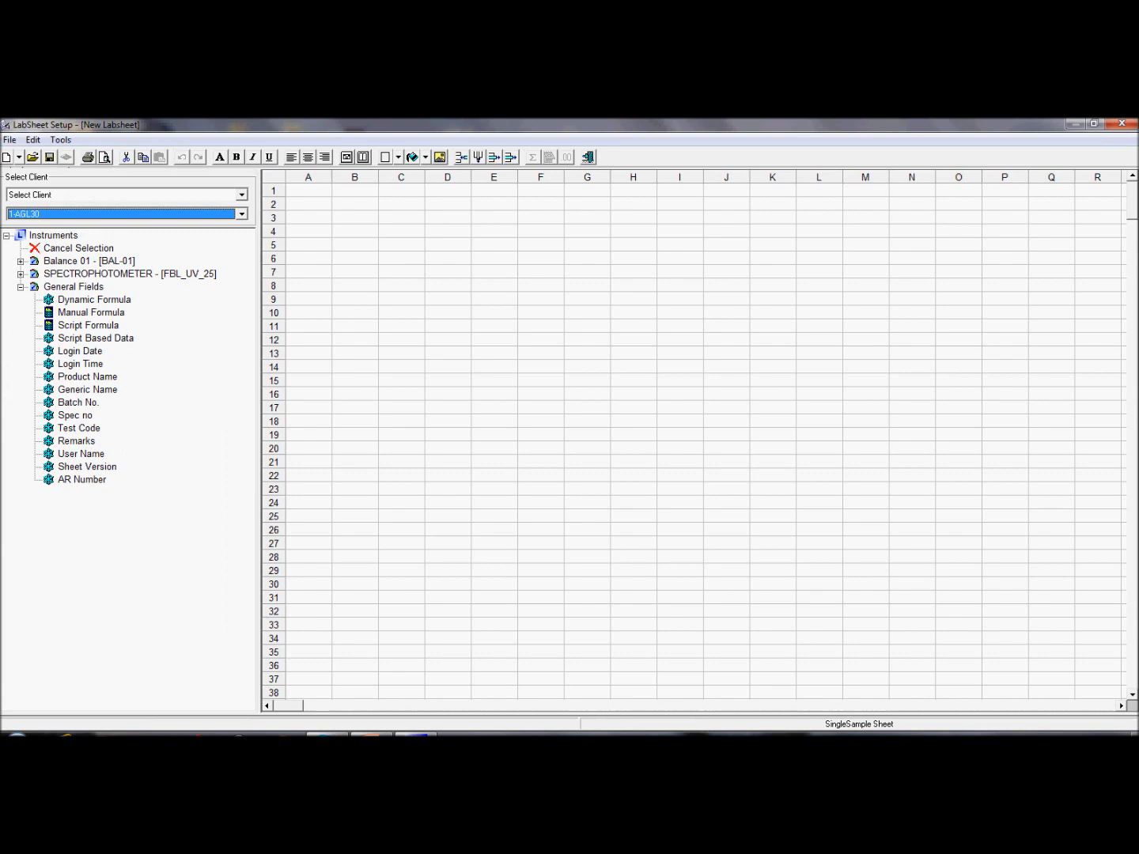
# Step: Open the First Return-Desc labsheet and select cell C3
pyautogui.click(32, 157)
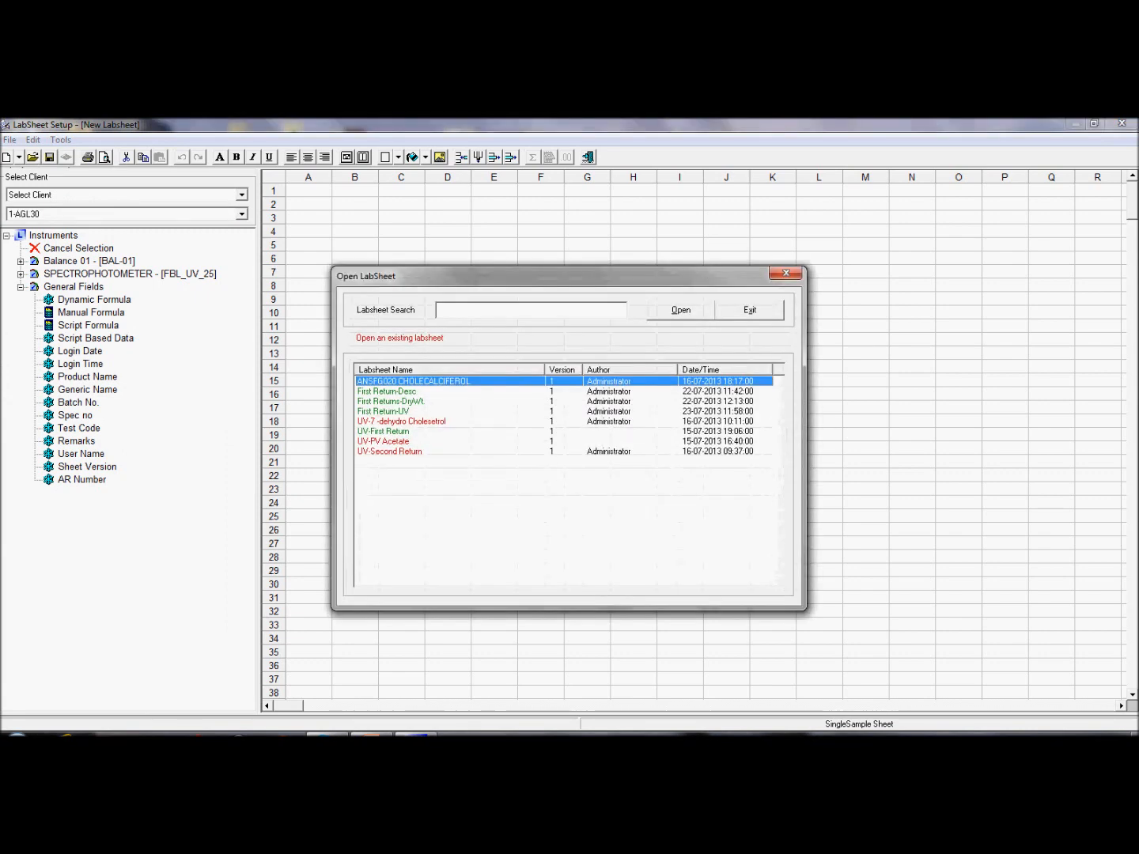
pyautogui.doubleClick(387, 392)
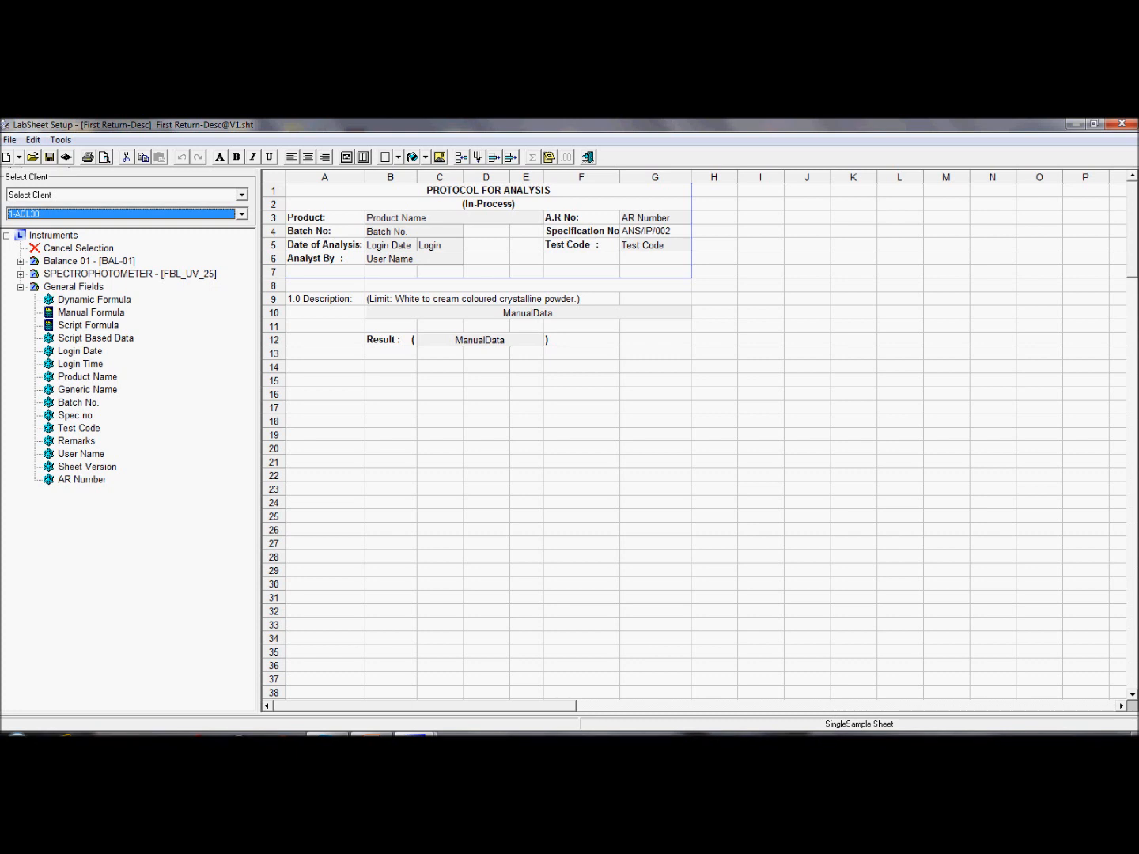
pyautogui.click(417, 218)
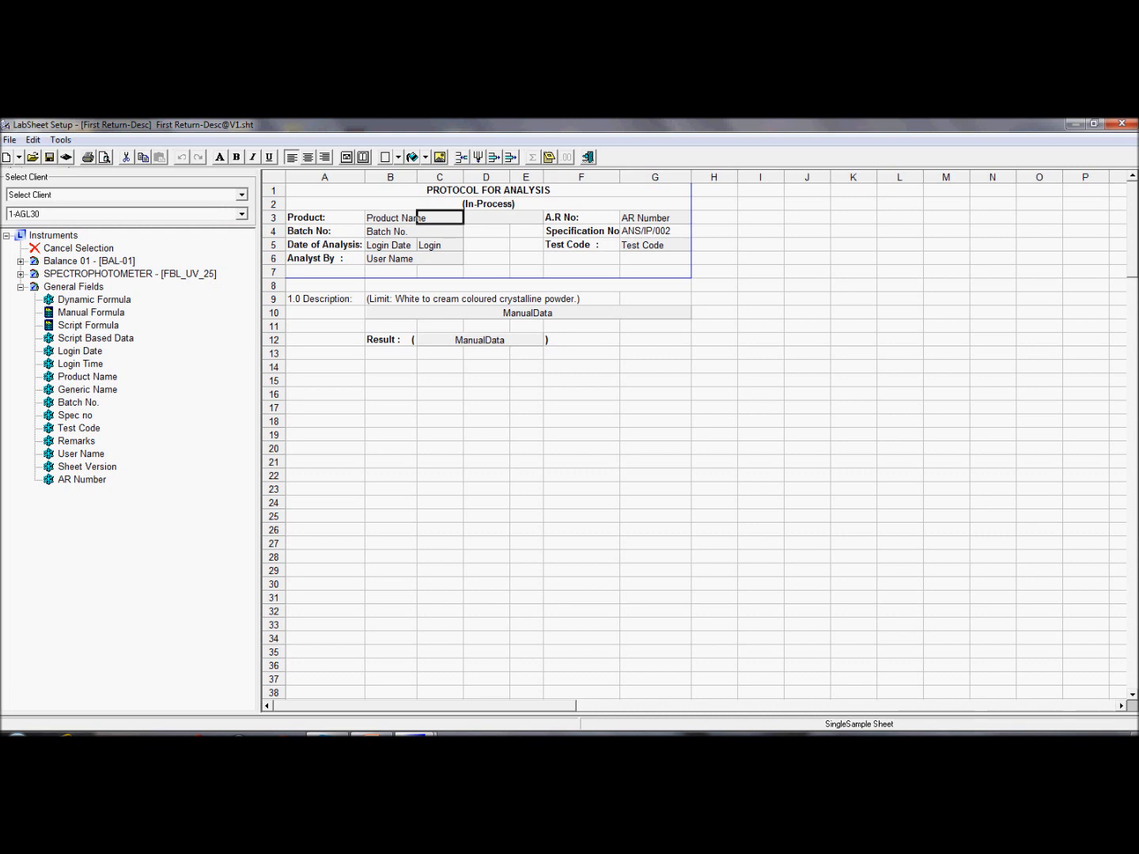
# Step: Check the Product Name, Login Date and User Name labels in B3–B6, then expand Balance 01's NewMethod fields
pyautogui.click(416, 218)
pyautogui.click(416, 232)
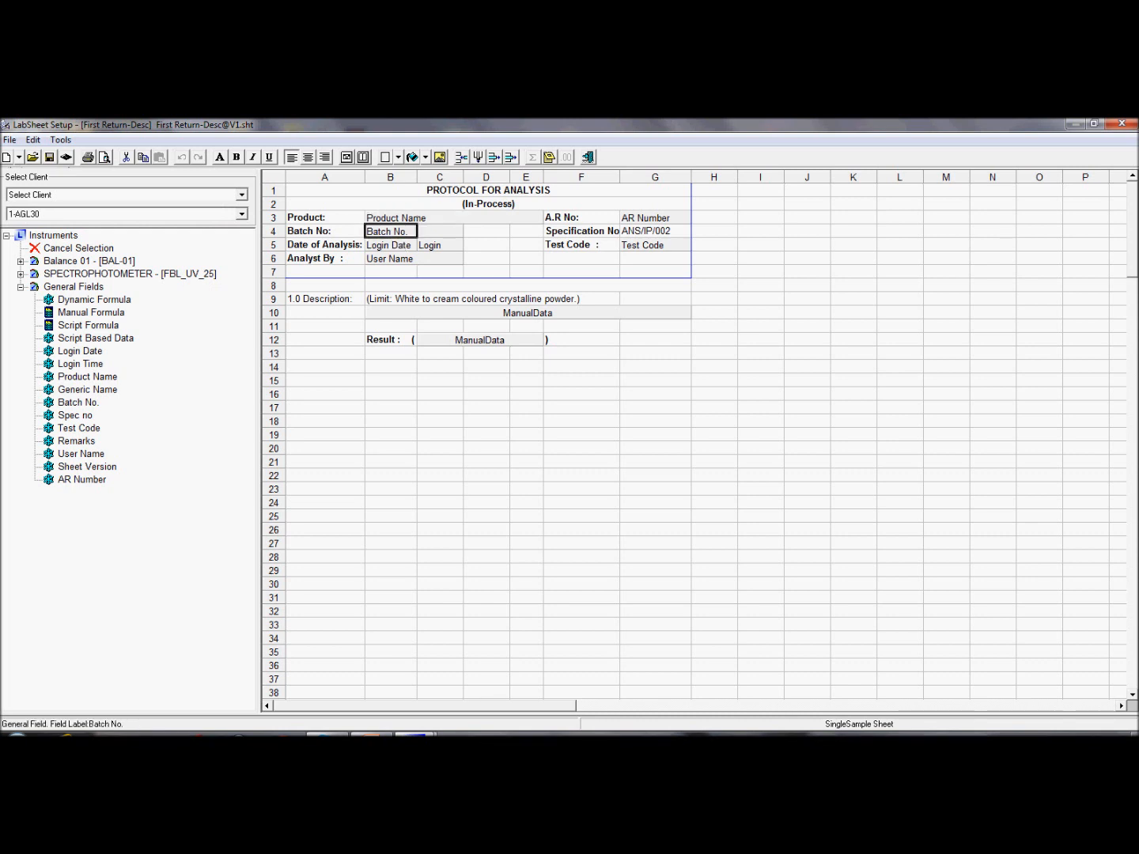
pyautogui.click(395, 245)
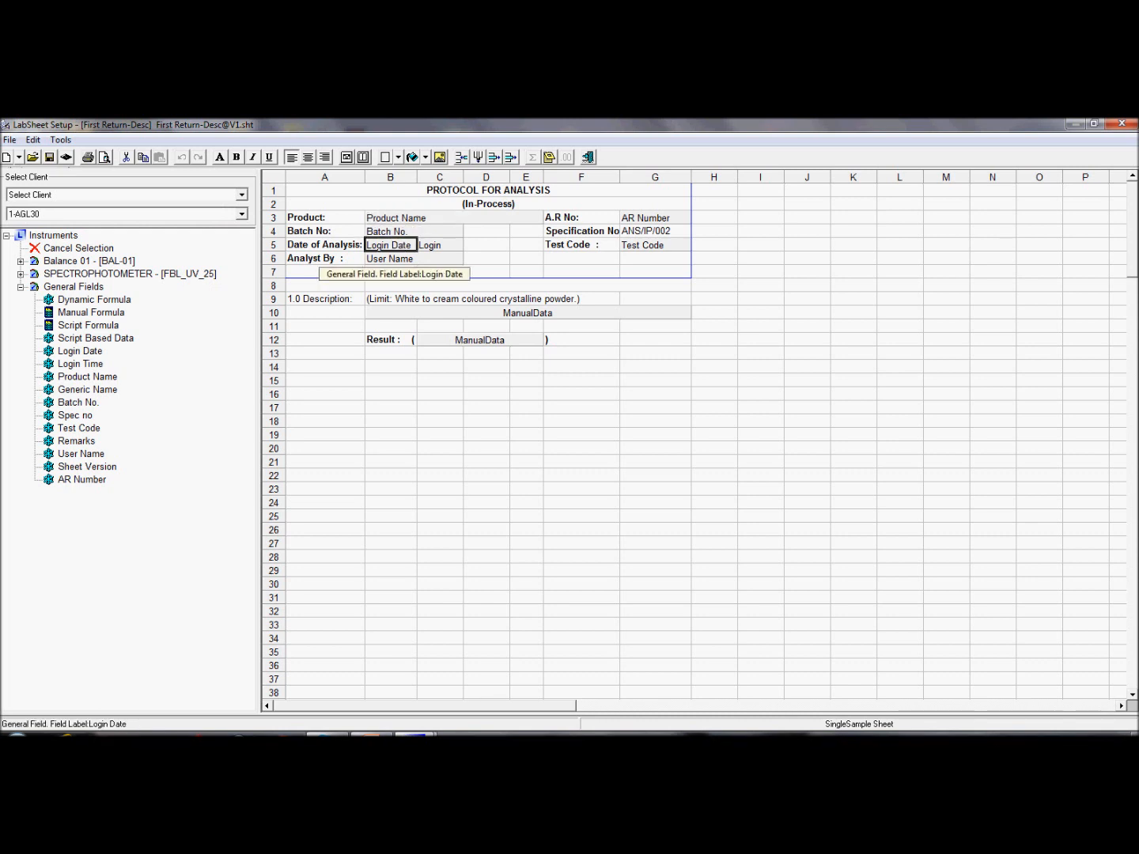
pyautogui.click(400, 260)
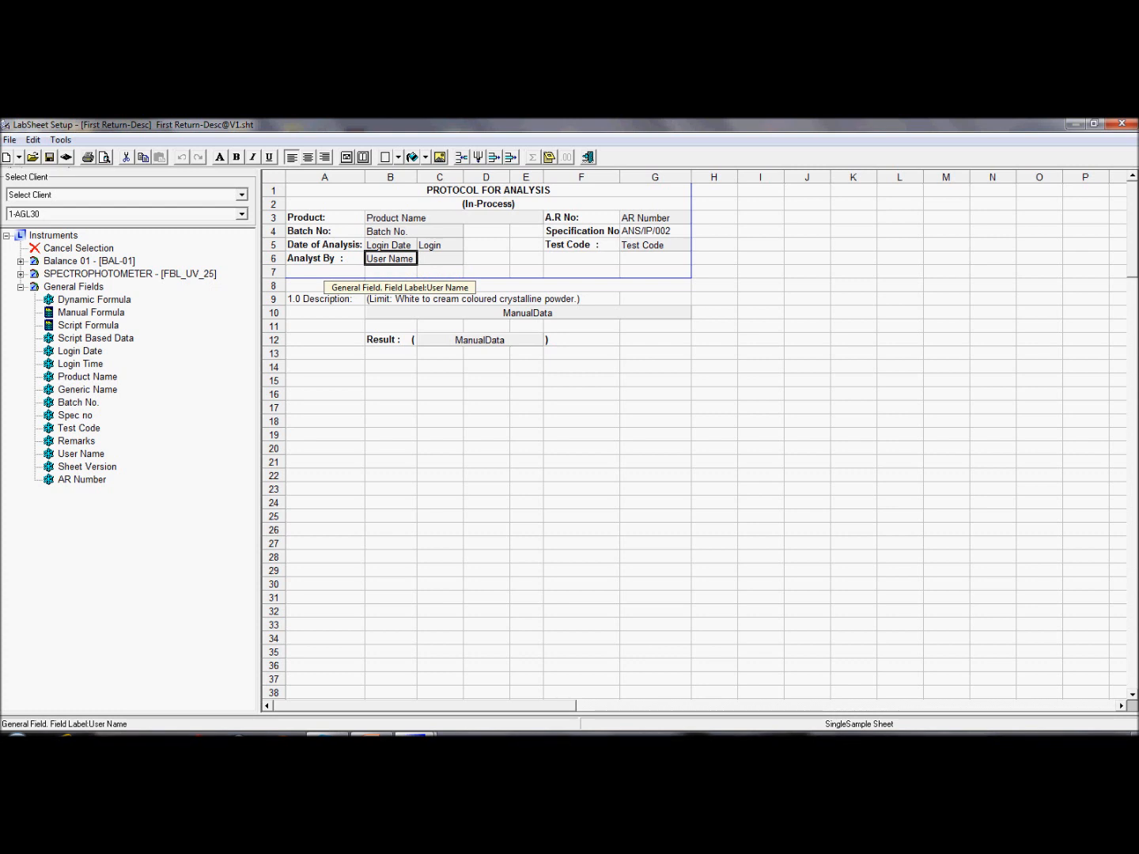
pyautogui.click(21, 261)
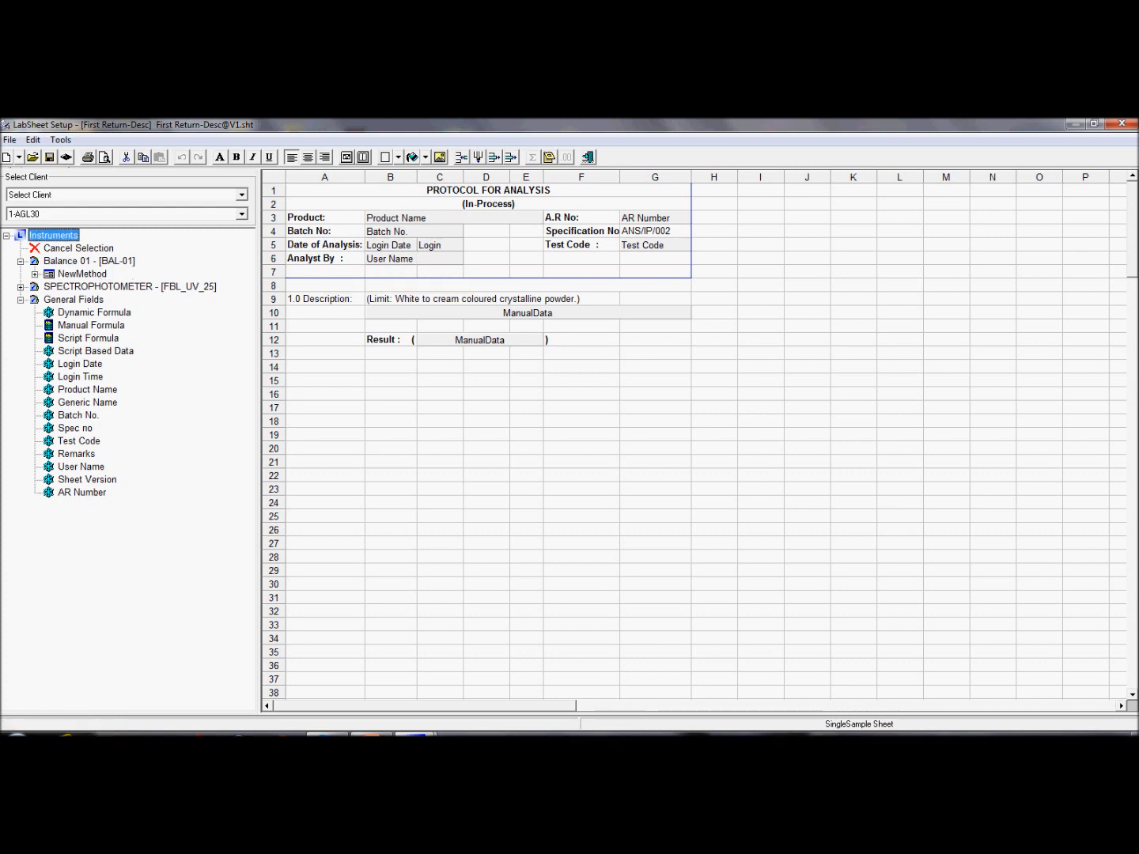
pyautogui.click(34, 274)
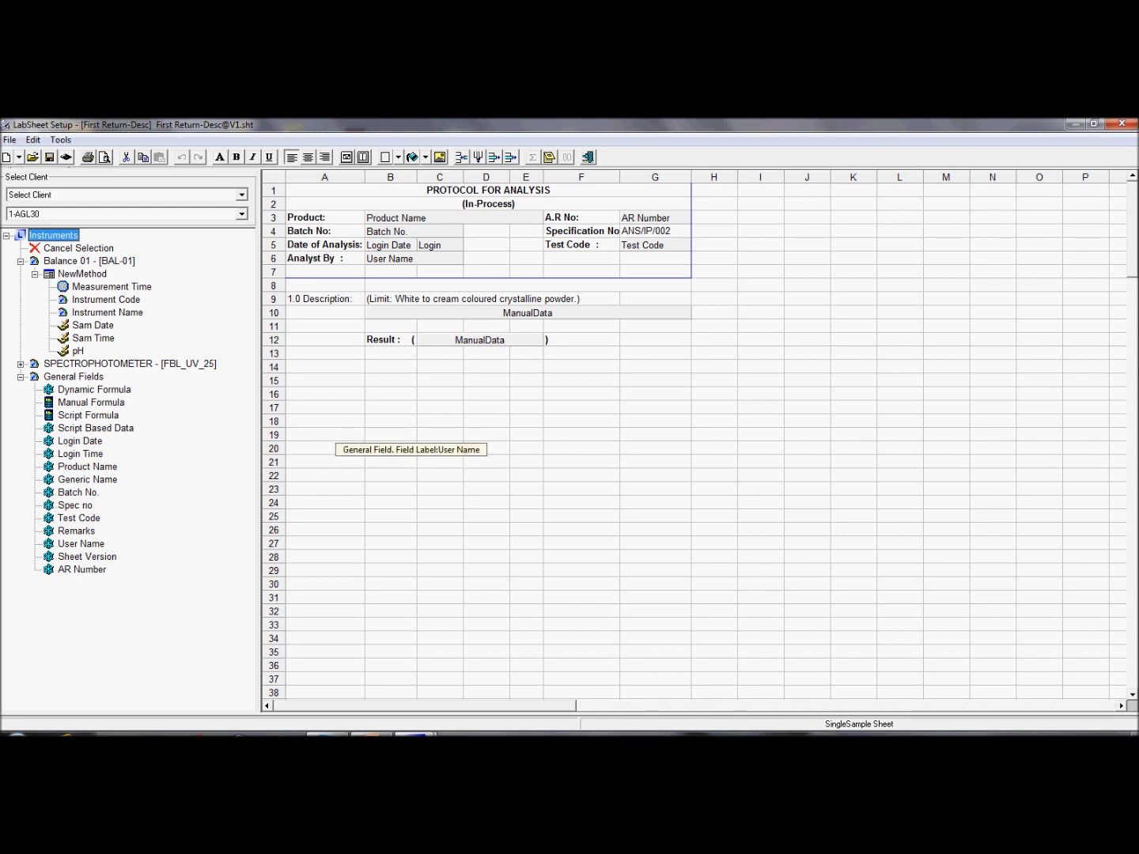
# Step: Add bold labels 'Sample Date' in A14 and 'pH' in A16
pyautogui.click(325, 368)
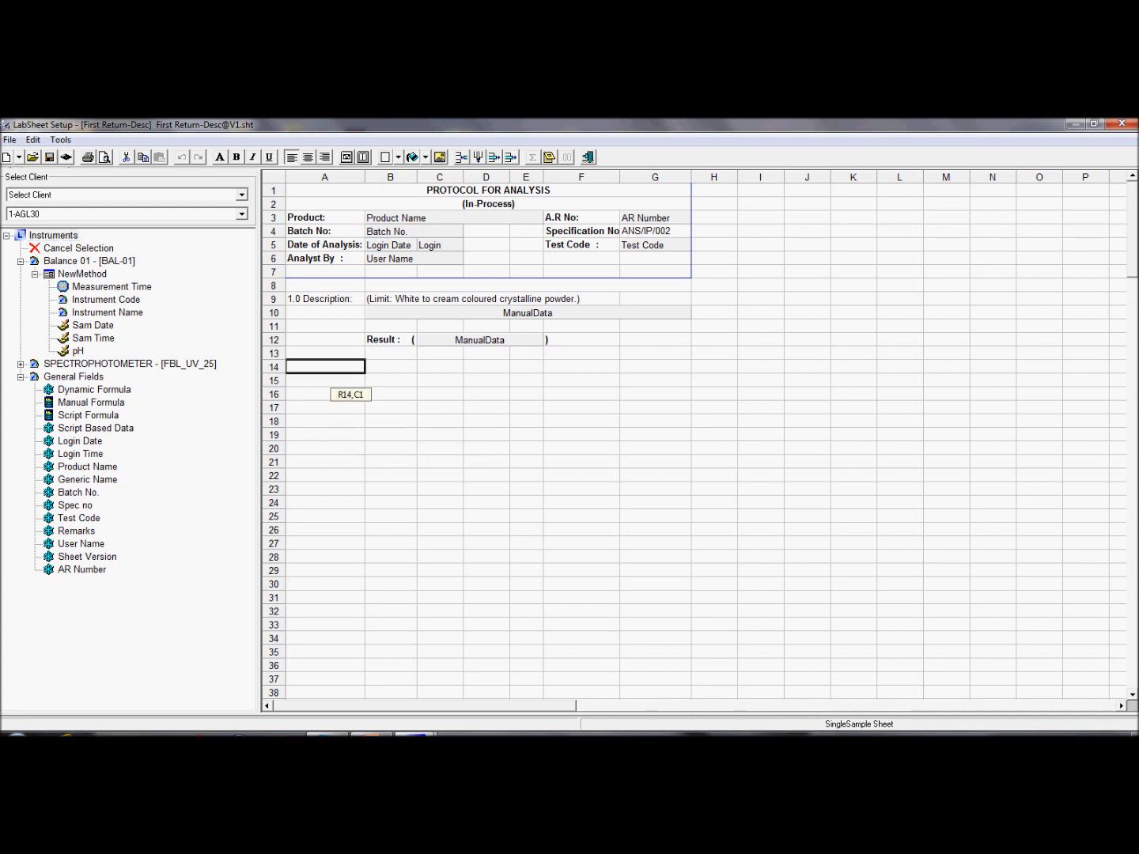
pyautogui.write('Sample Date')
pyautogui.press('Tab')
pyautogui.click(323, 367)
pyautogui.hotkey('ctrl', 'b')
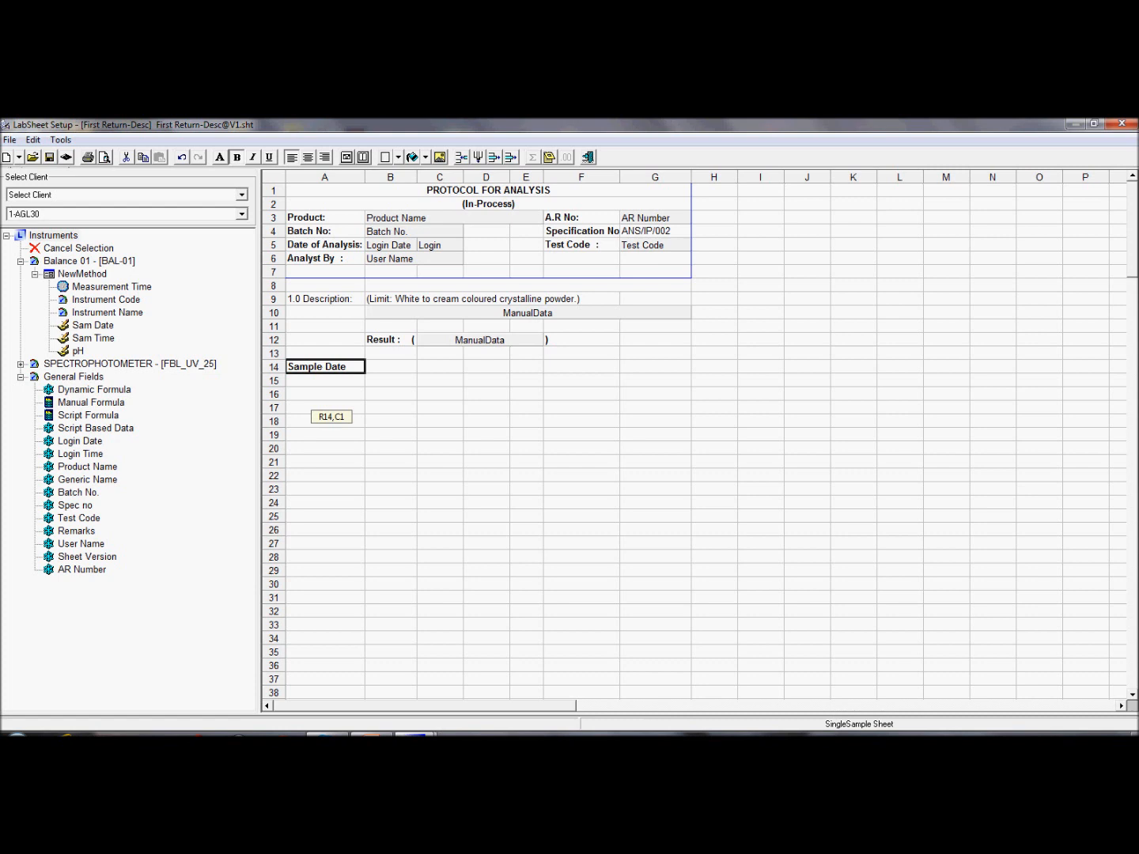
pyautogui.click(313, 394)
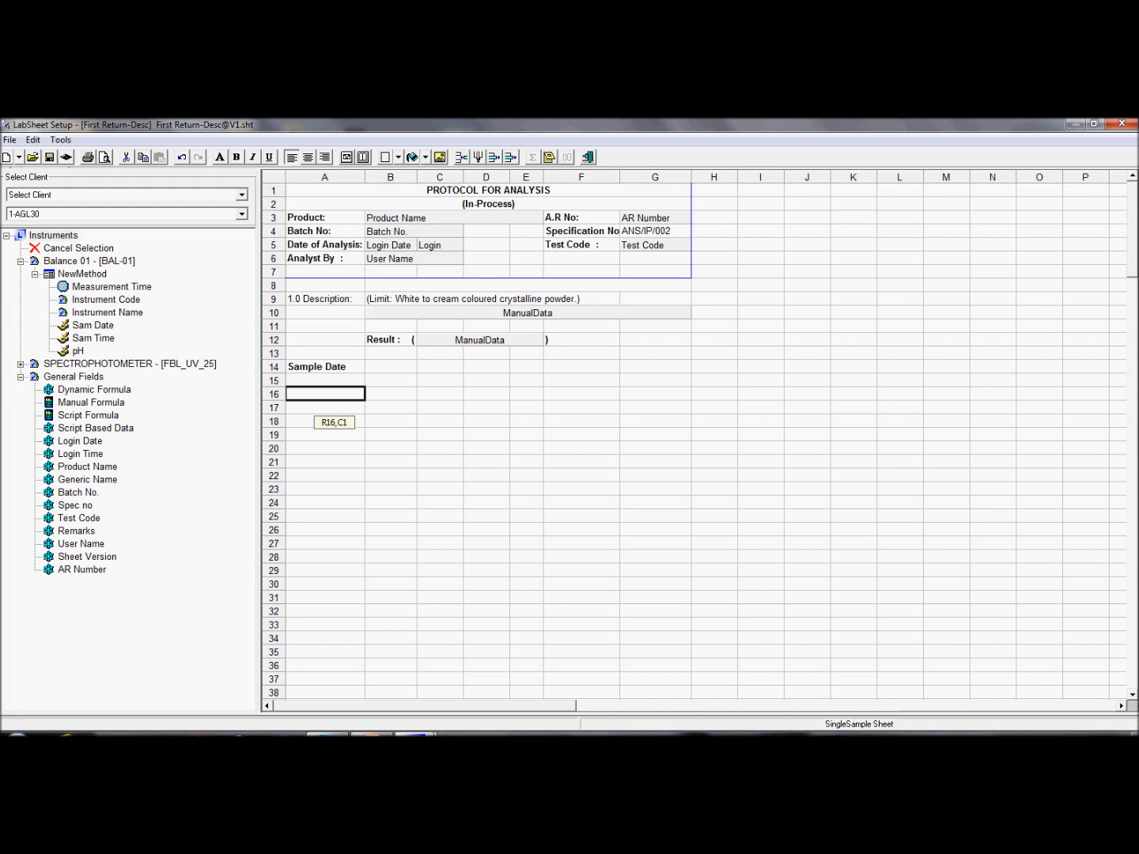
pyautogui.write('pH')
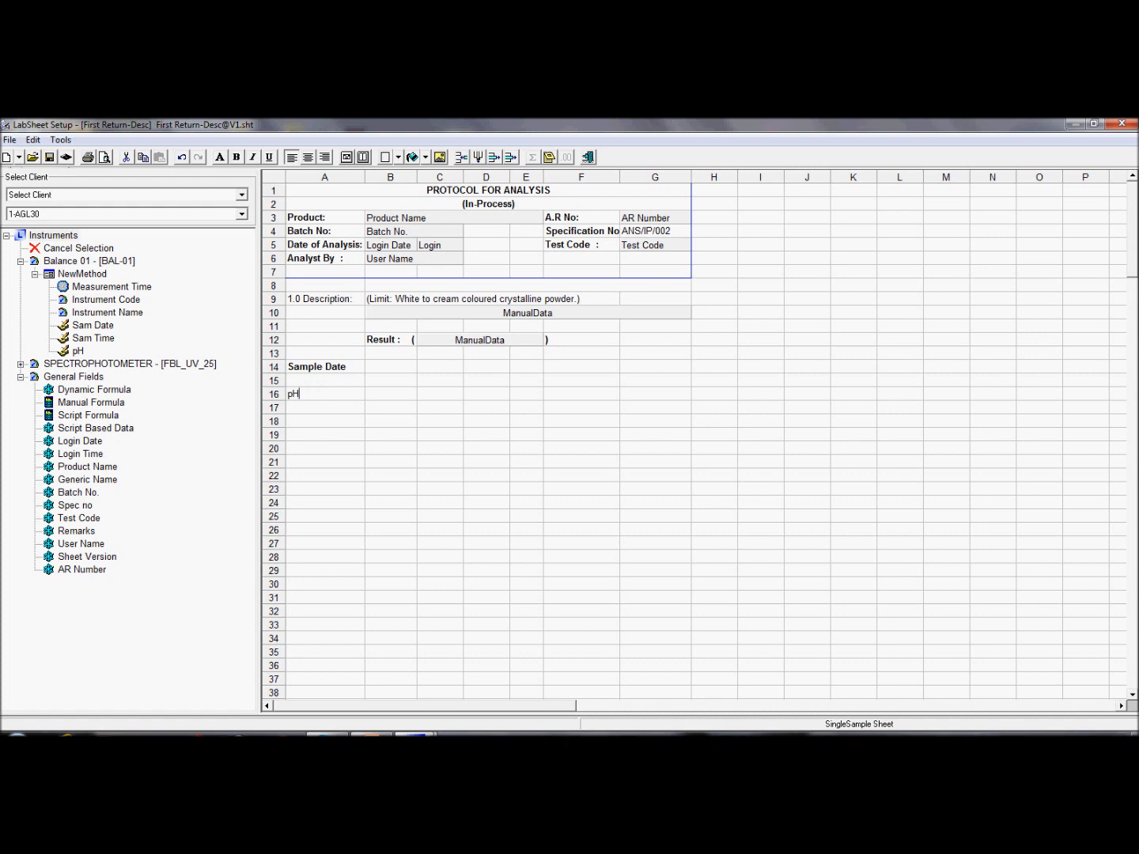
pyautogui.press('Return')
pyautogui.click(310, 395)
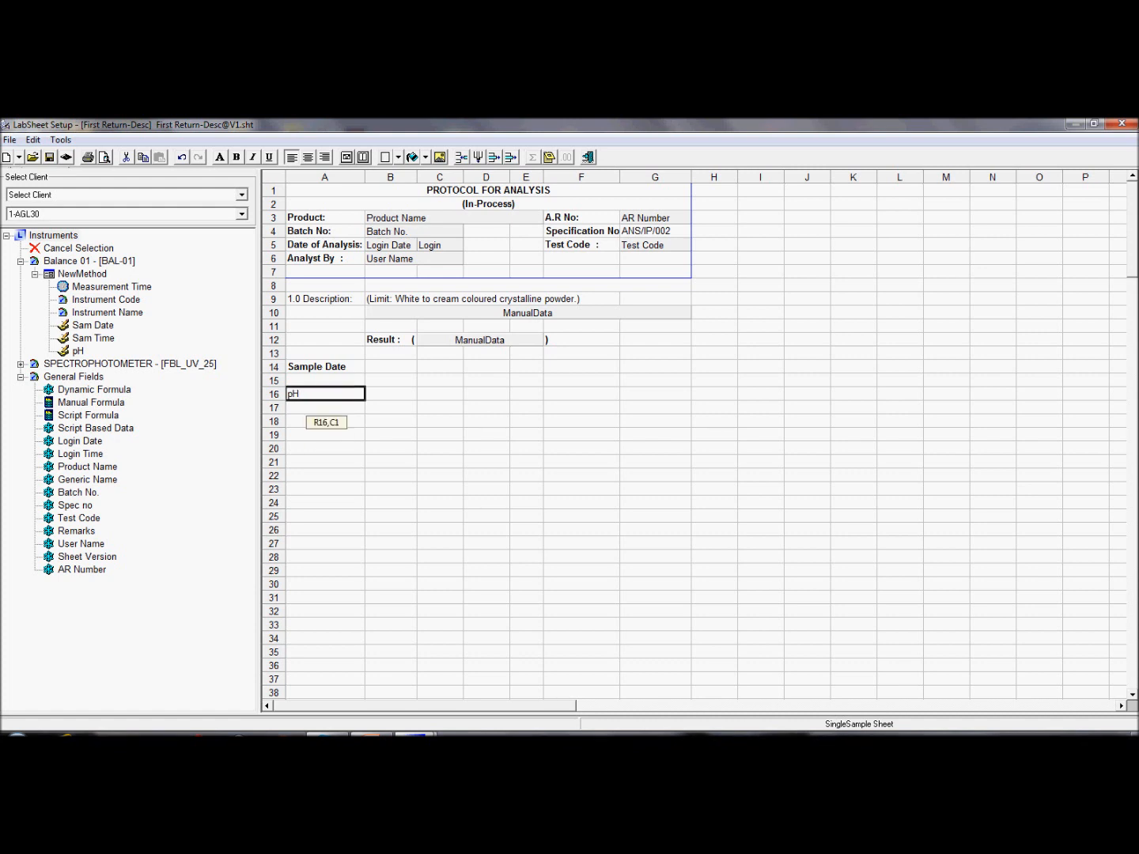
pyautogui.click(238, 158)
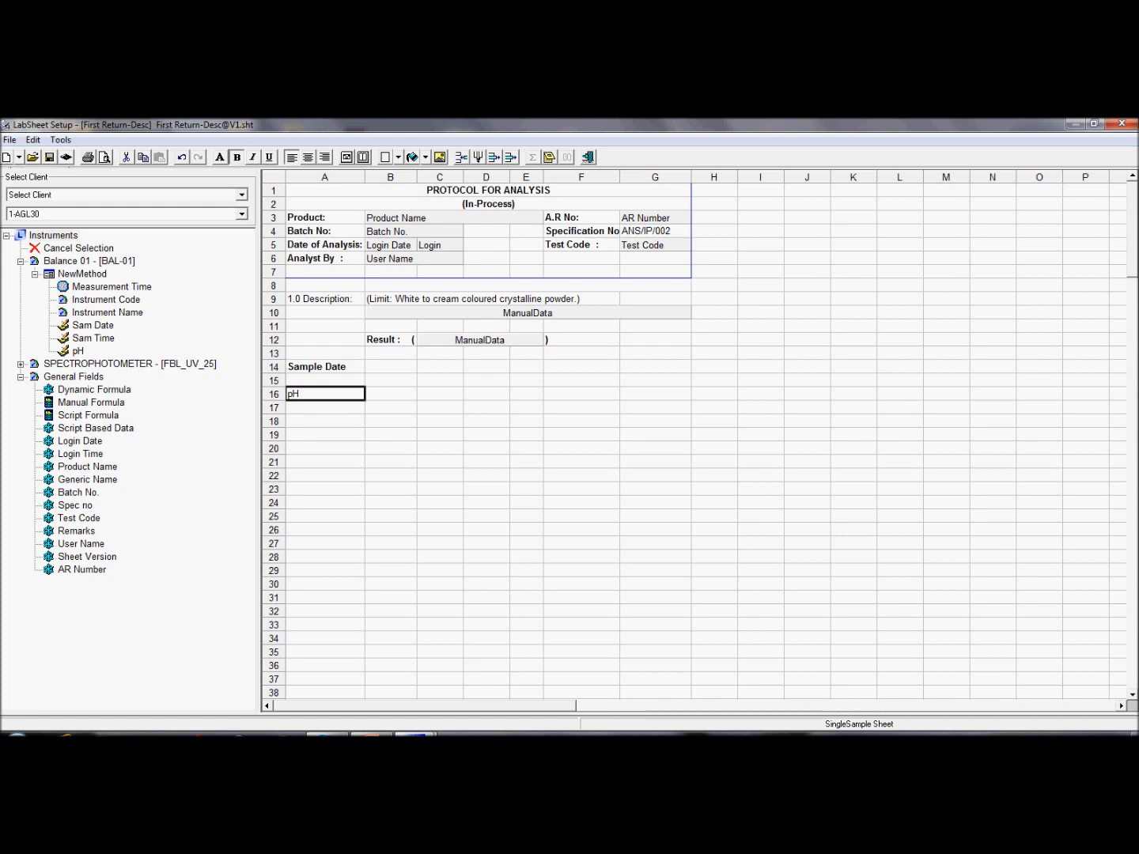
# Step: Place NewMethod's Sam Date field in B14 and its pH field in B16
pyautogui.click(92, 325)
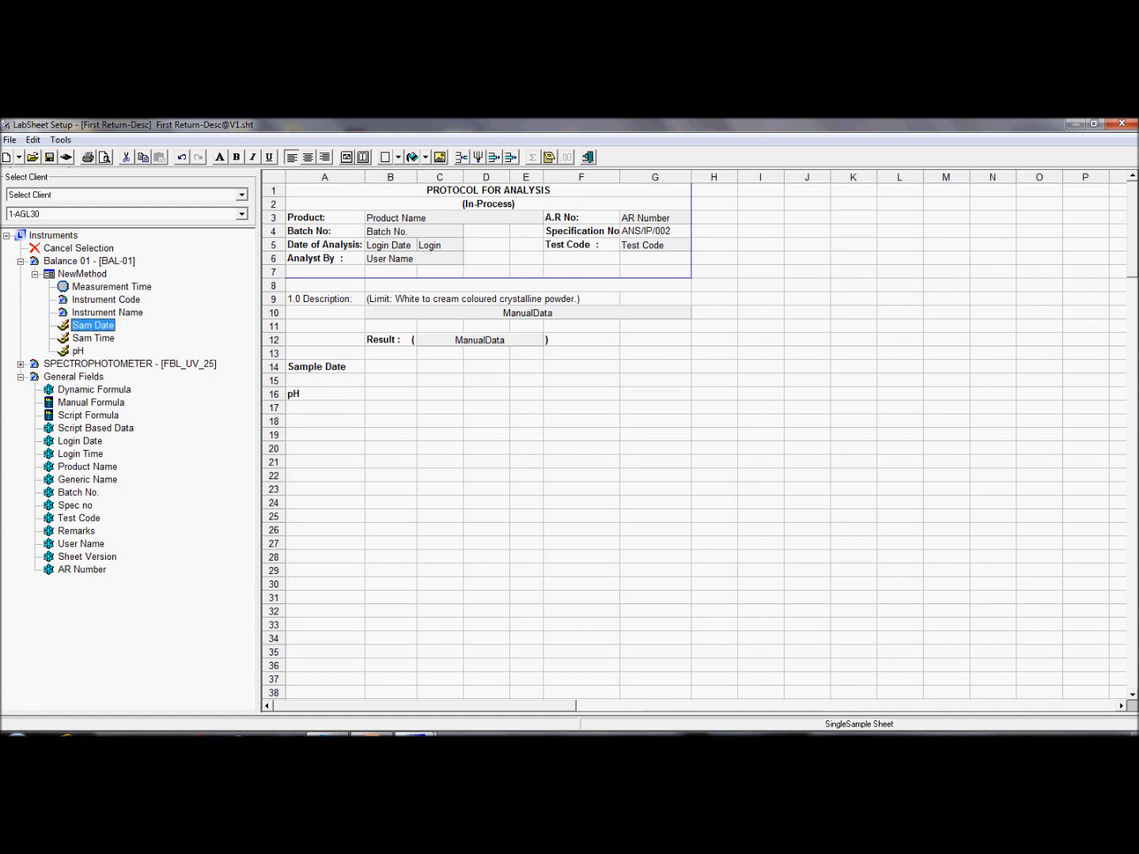
pyautogui.moveTo(92, 325); pyautogui.dragTo(390, 366)
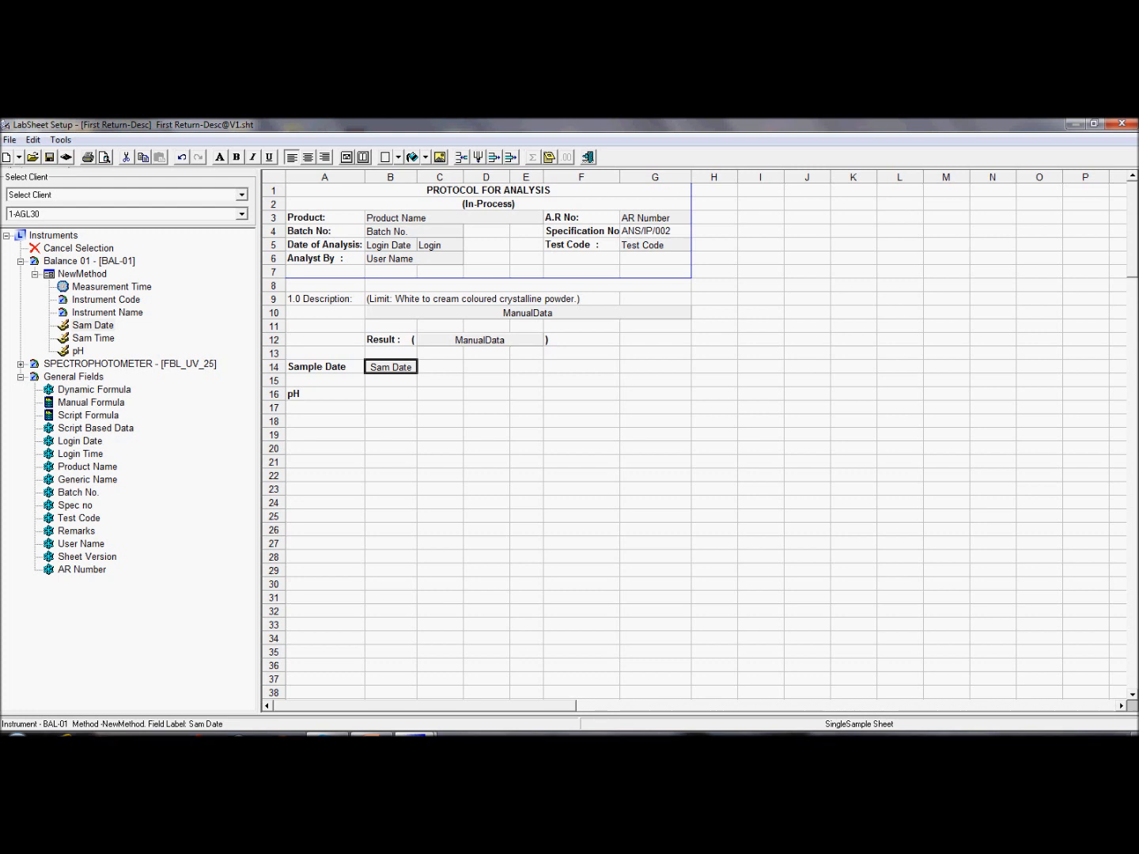
pyautogui.click(78, 352)
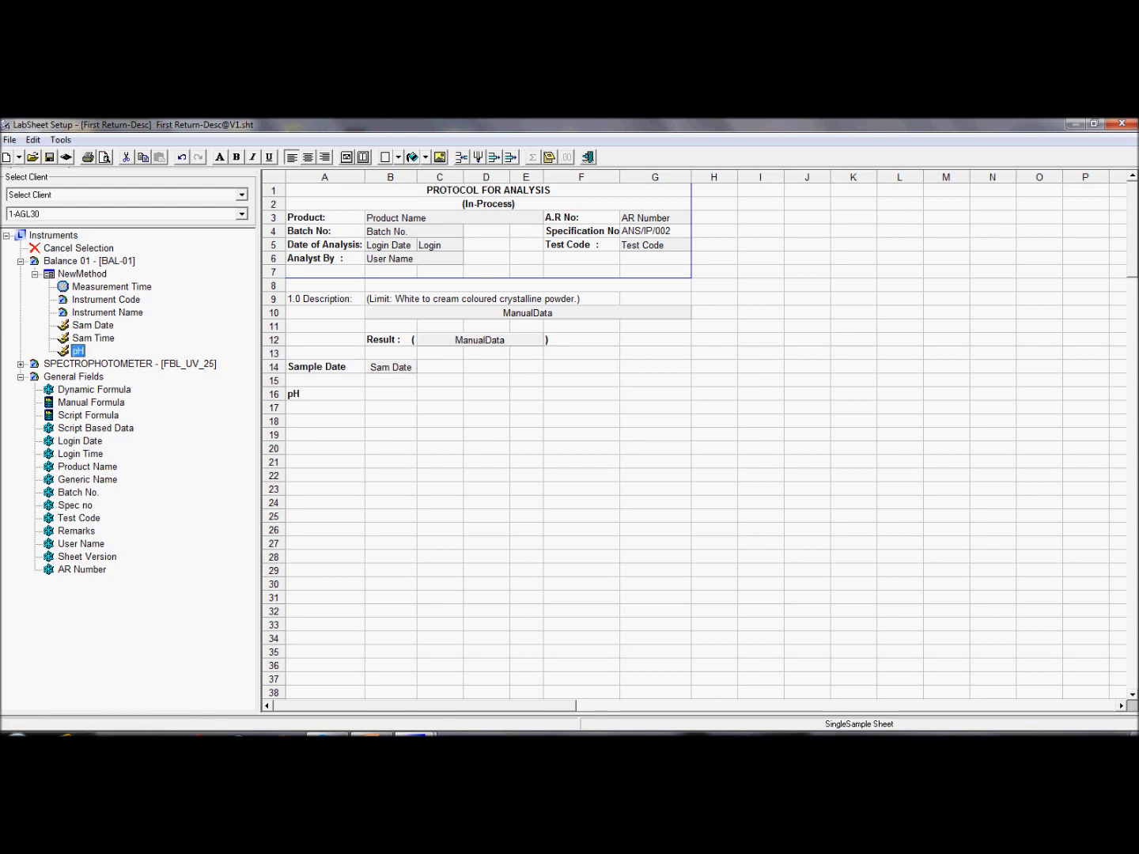
pyautogui.moveTo(77, 351); pyautogui.dragTo(391, 395)
pyautogui.click(78, 352)
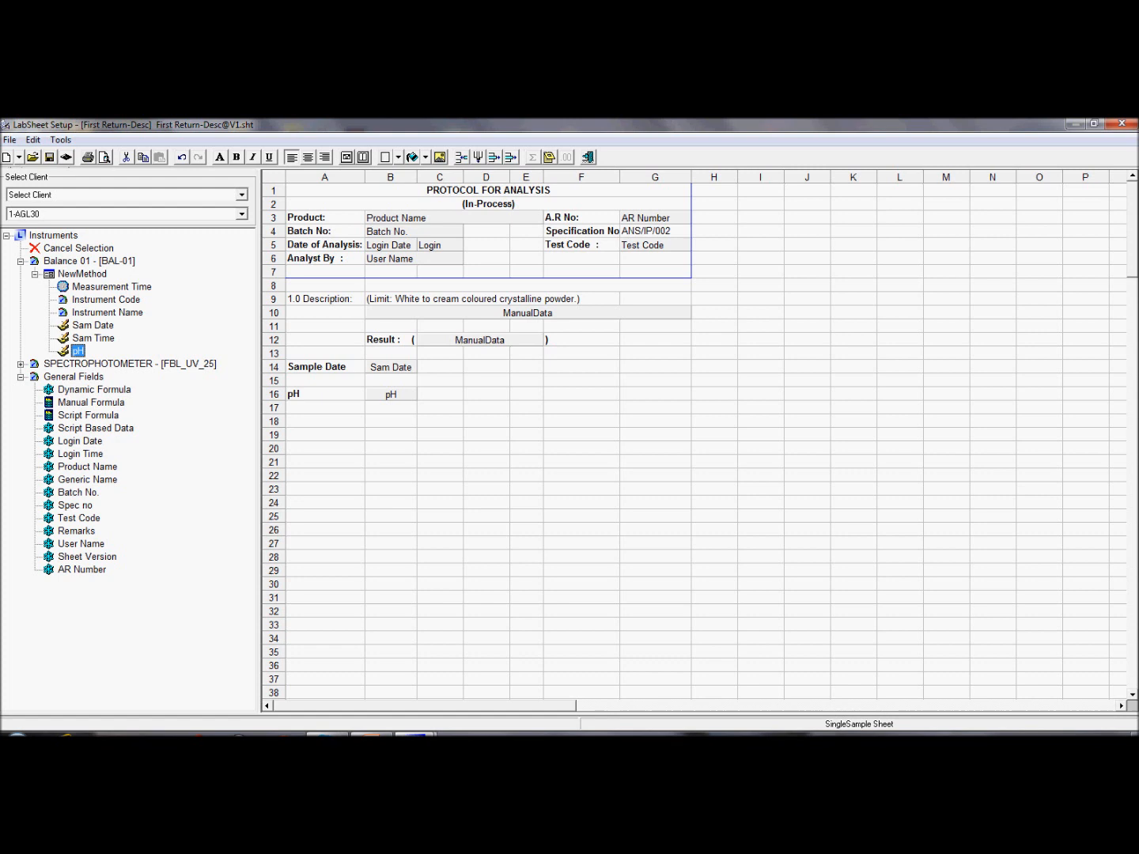
# Step: Place the Calculation field from SPECTROPHOTOMETER's UVMethod into cell F17 and select it
pyautogui.click(20, 365)
pyautogui.click(34, 377)
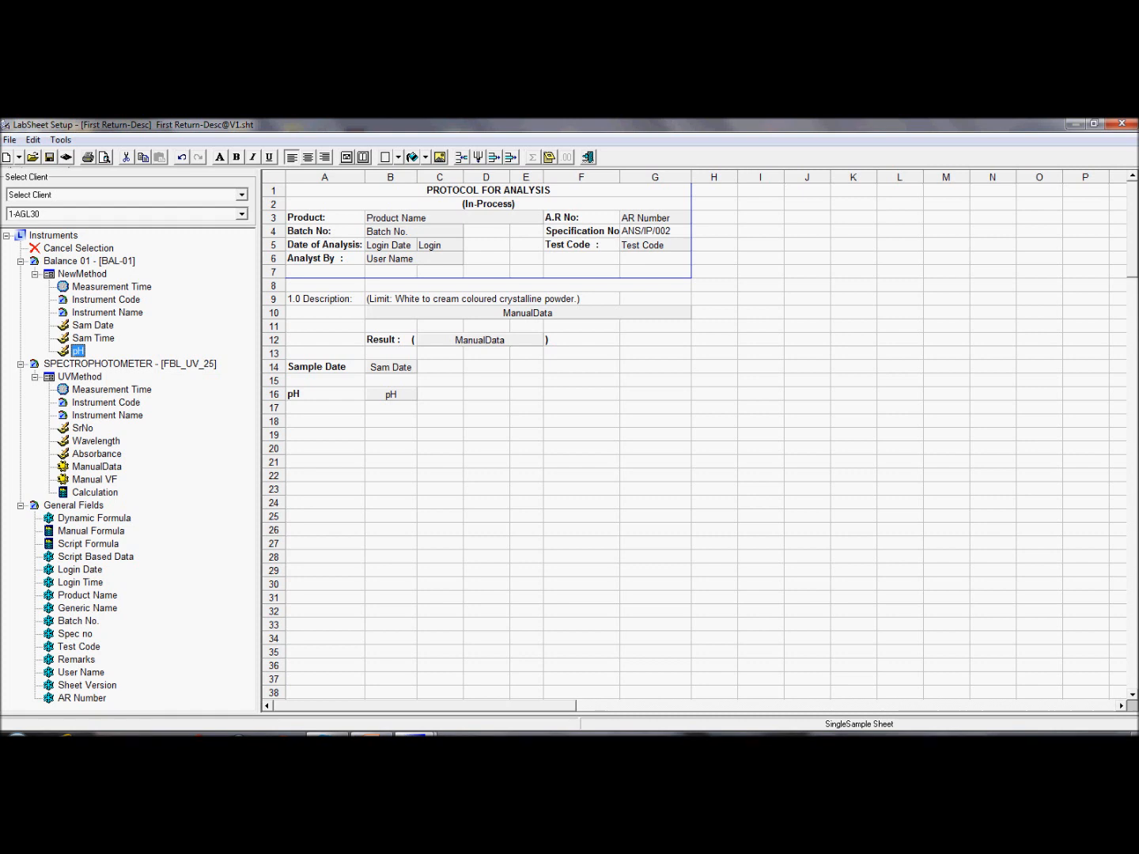
pyautogui.click(95, 494)
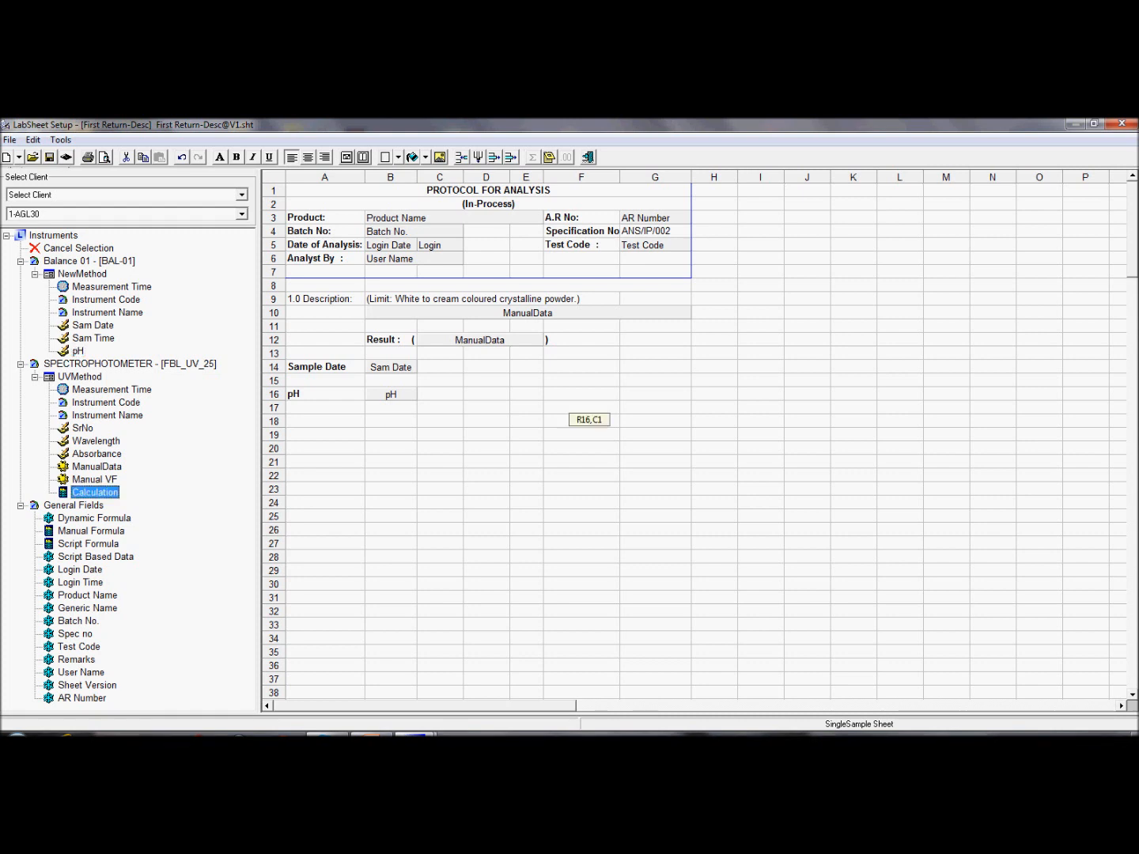
pyautogui.click(582, 409)
pyautogui.click(96, 493)
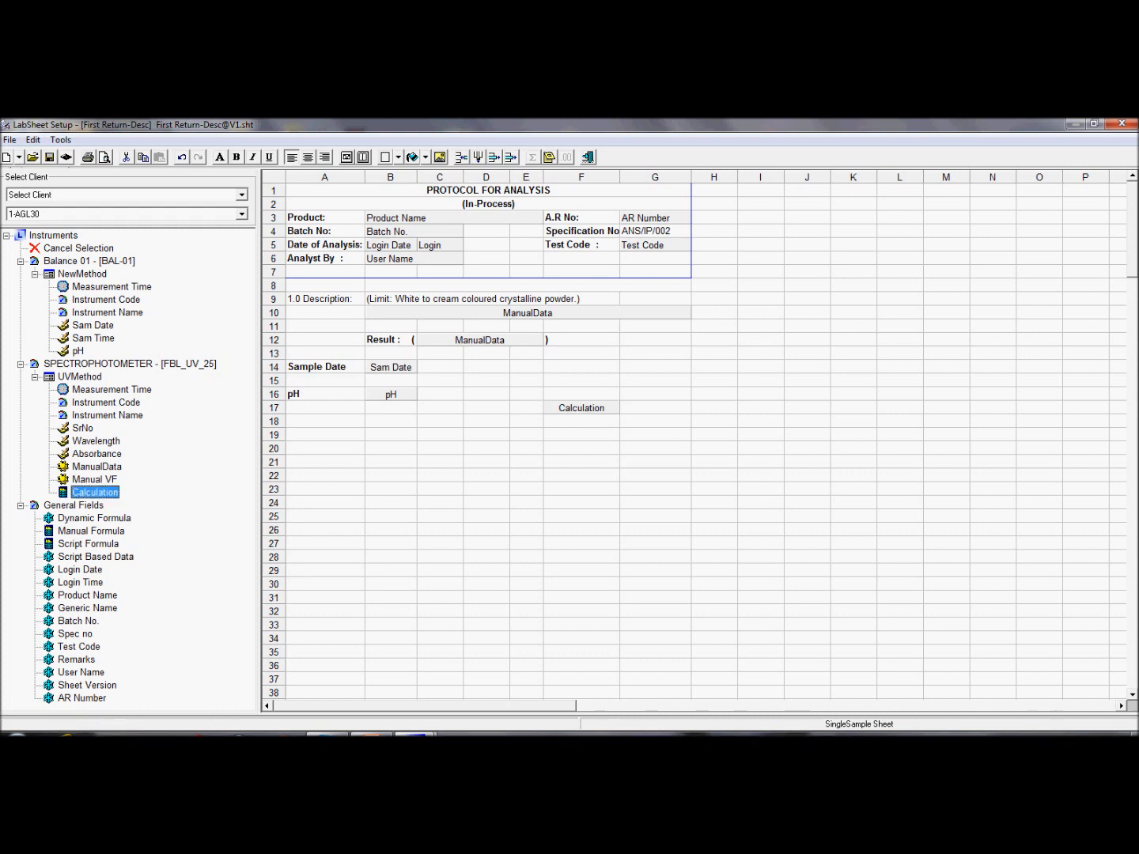
pyautogui.click(581, 409)
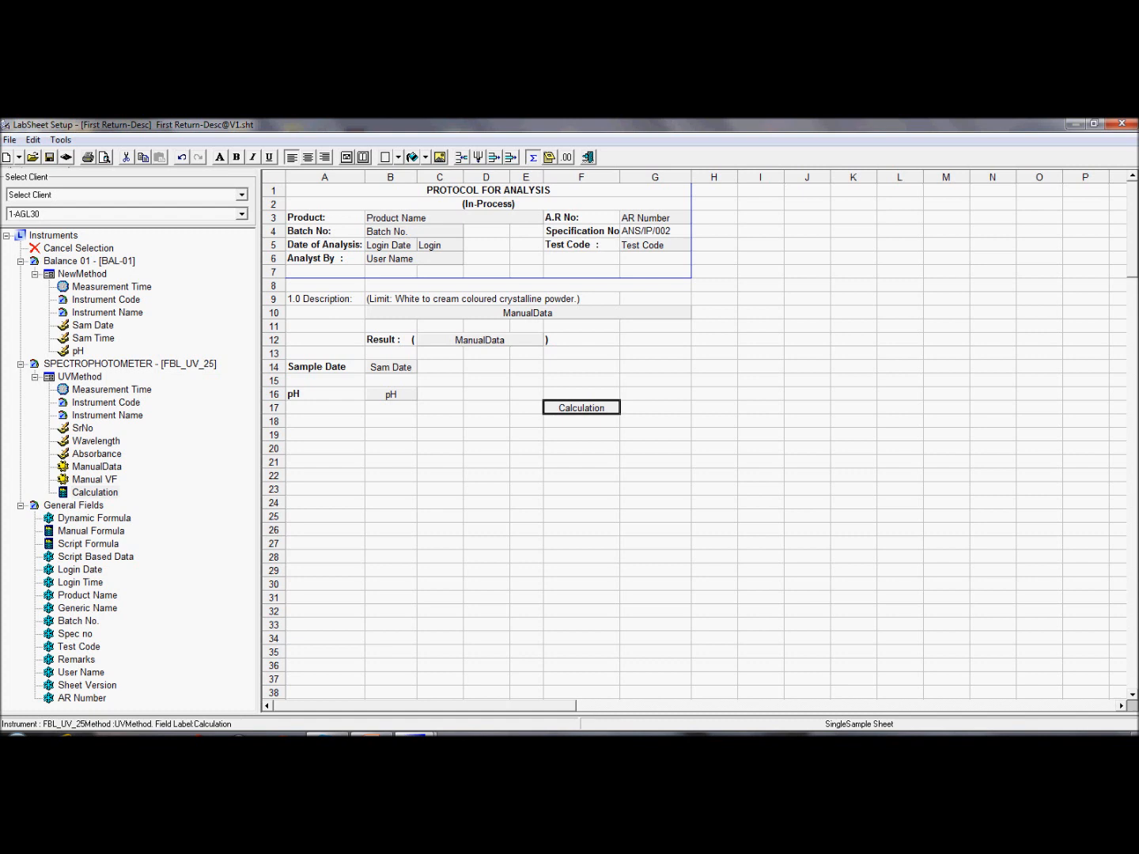
# Step: Open formula entry for the F17 Calculation field and browse its function and constant lists
pyautogui.click(534, 158)
pyautogui.moveTo(490, 305); pyautogui.dragTo(692, 239)
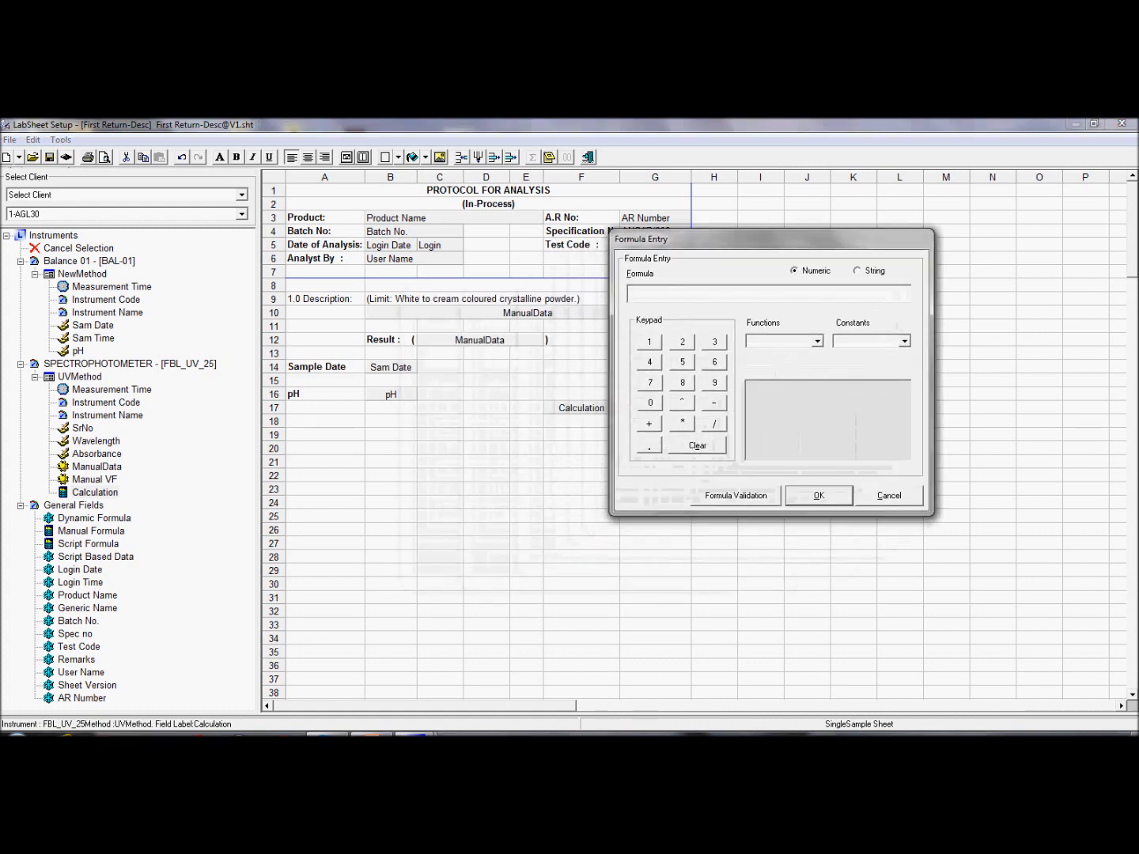
pyautogui.click(817, 341)
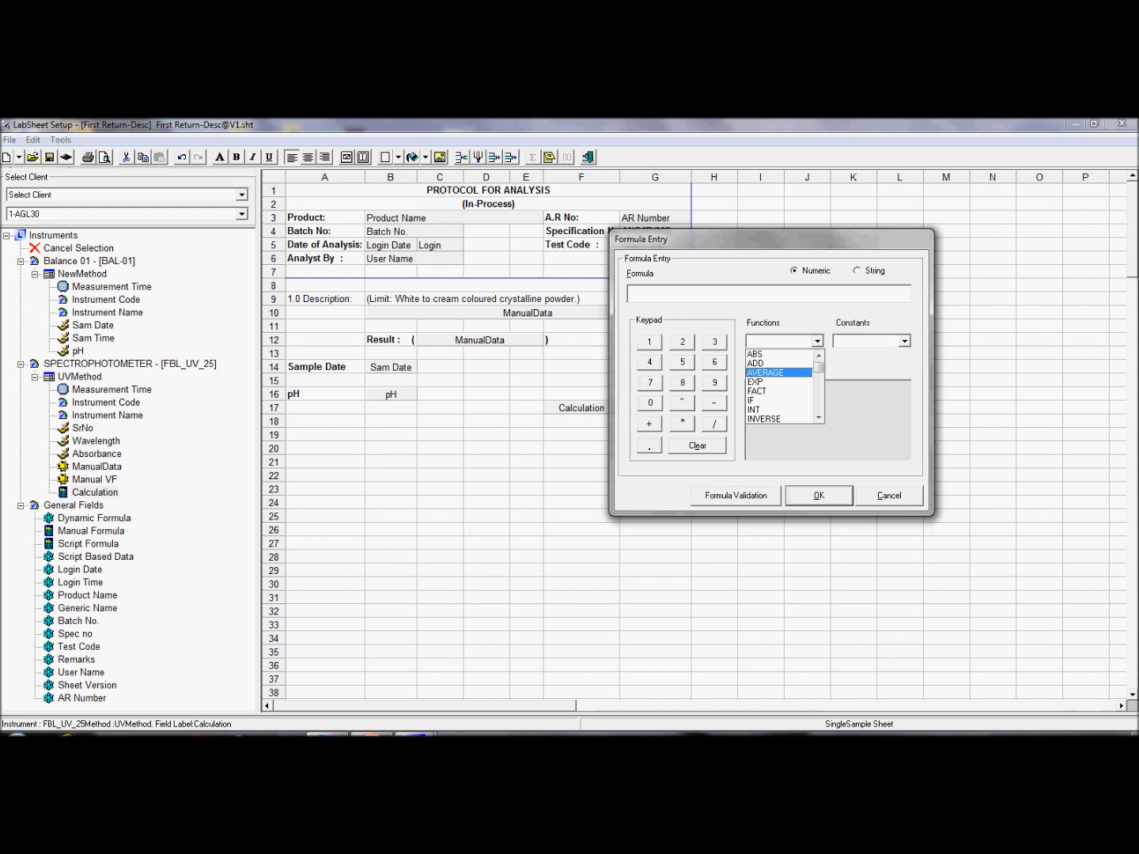
pyautogui.click(818, 418)
pyautogui.click(819, 418)
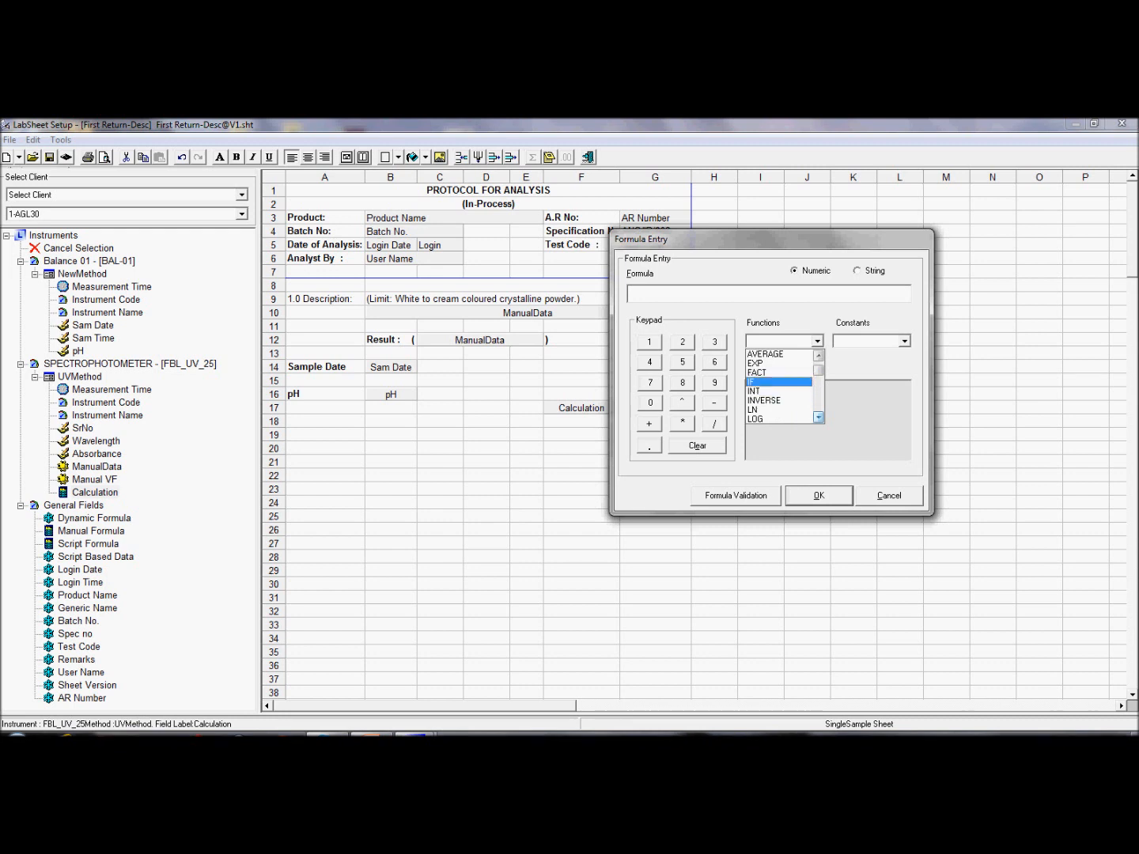
pyautogui.click(819, 418)
pyautogui.click(819, 418)
pyautogui.click(819, 417)
pyautogui.click(818, 418)
pyautogui.click(819, 417)
pyautogui.click(818, 417)
pyautogui.click(819, 417)
pyautogui.click(819, 417)
pyautogui.click(819, 417)
pyautogui.click(818, 341)
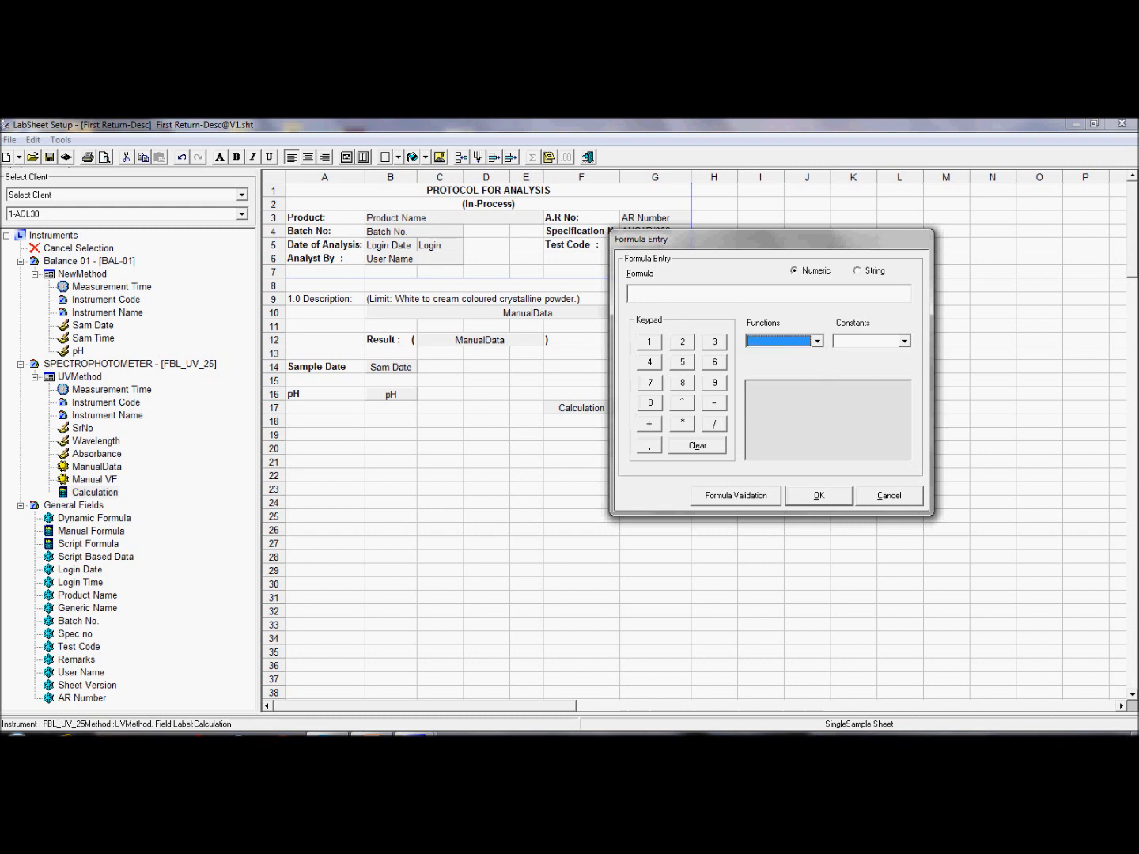
pyautogui.click(904, 341)
pyautogui.click(904, 341)
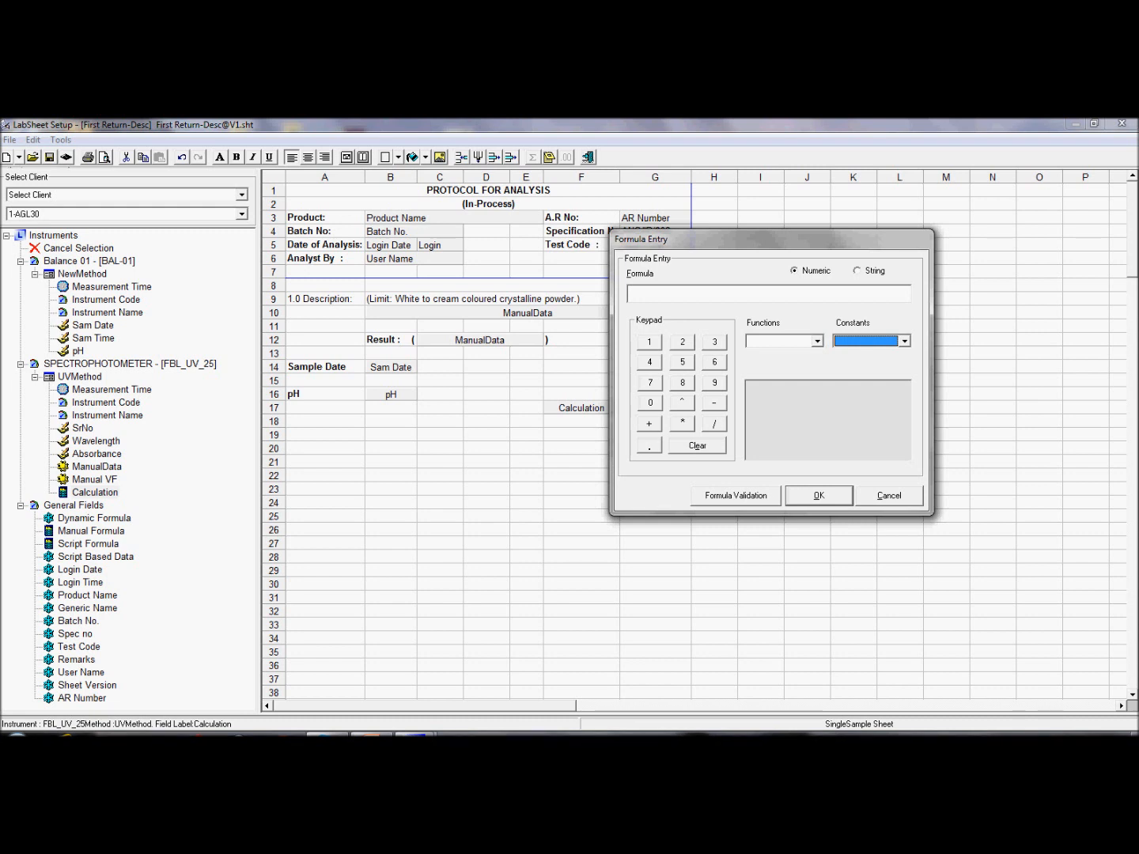
# Step: Enter the formula B6 * 1.2, confirm it validates, and accept it
pyautogui.click(633, 293)
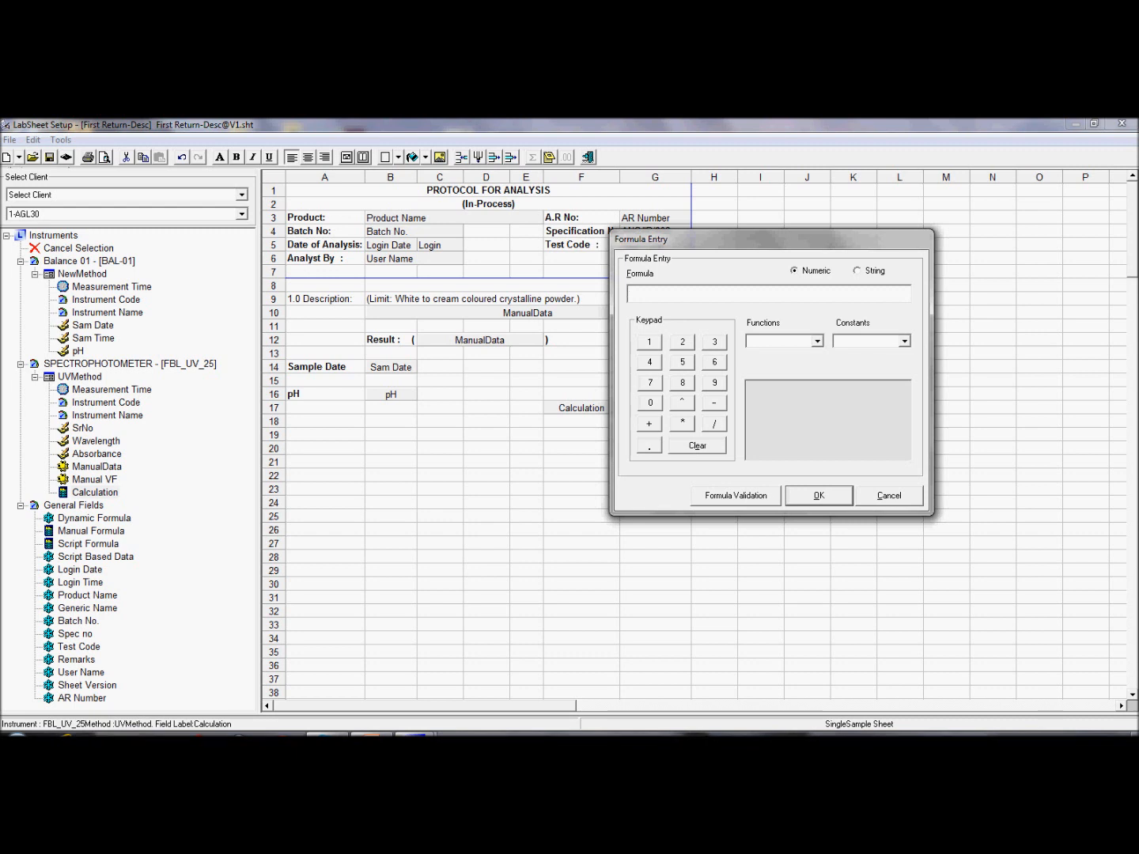
pyautogui.write('B6 *')
pyautogui.write('1.2')
pyautogui.click(737, 496)
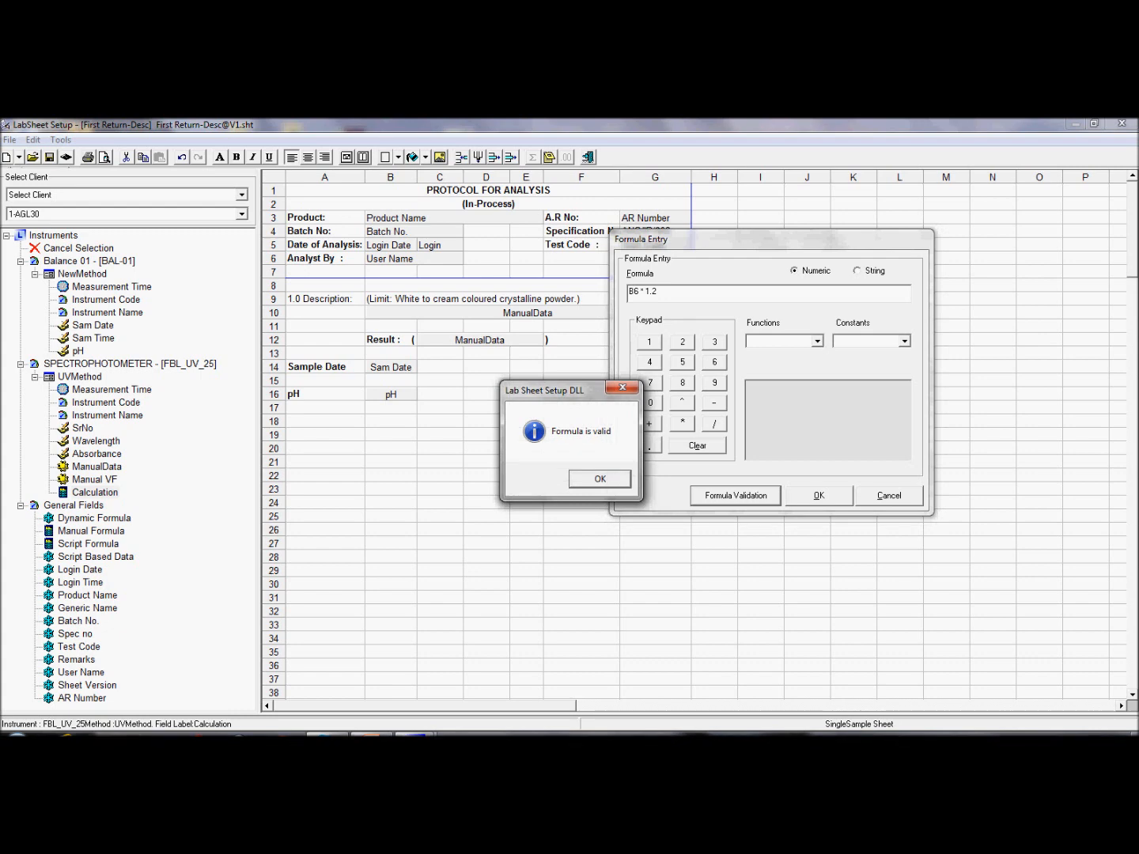
pyautogui.moveTo(545, 389); pyautogui.dragTo(816, 320)
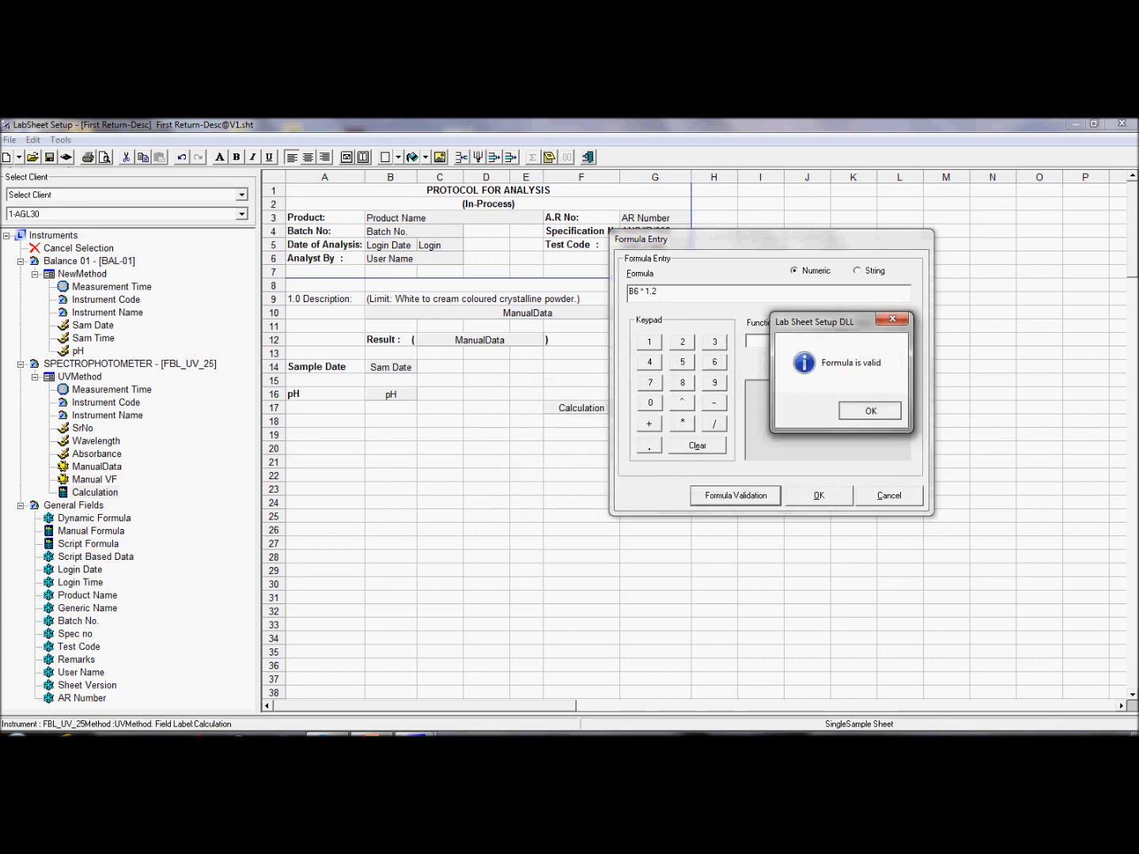
pyautogui.click(870, 411)
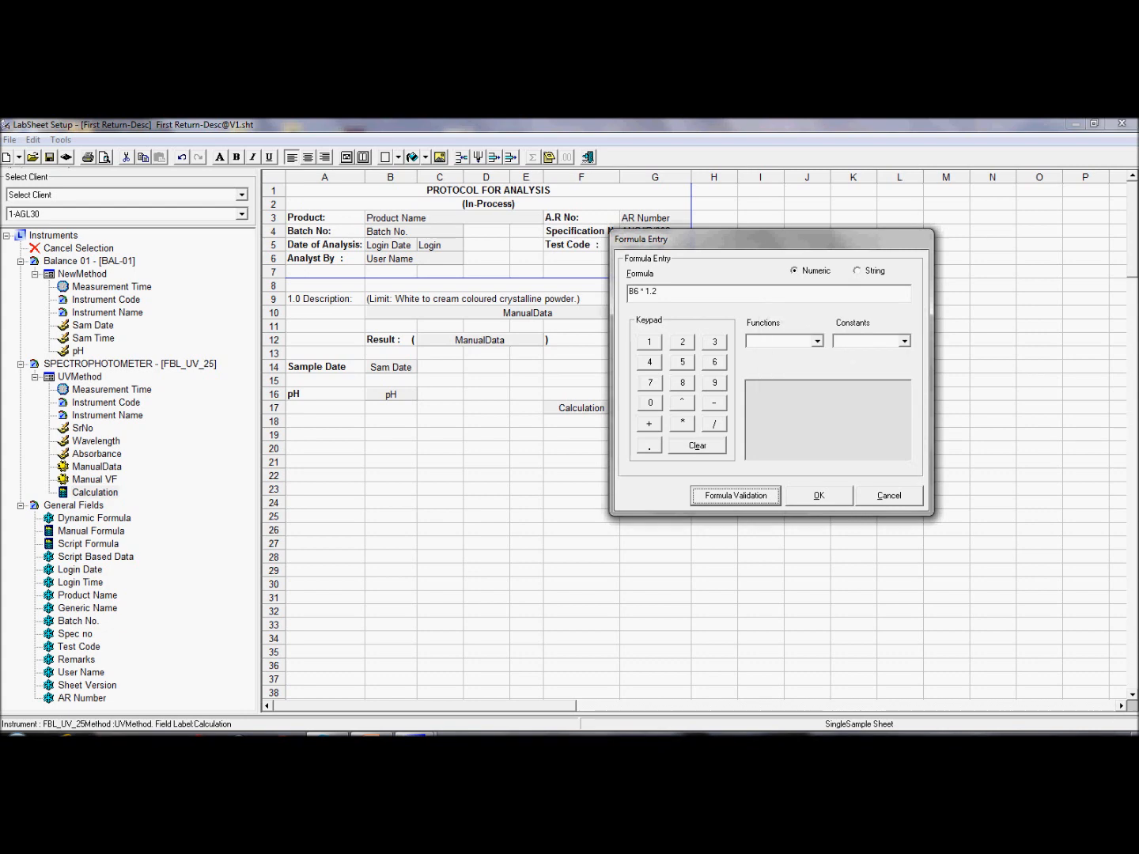
pyautogui.click(819, 495)
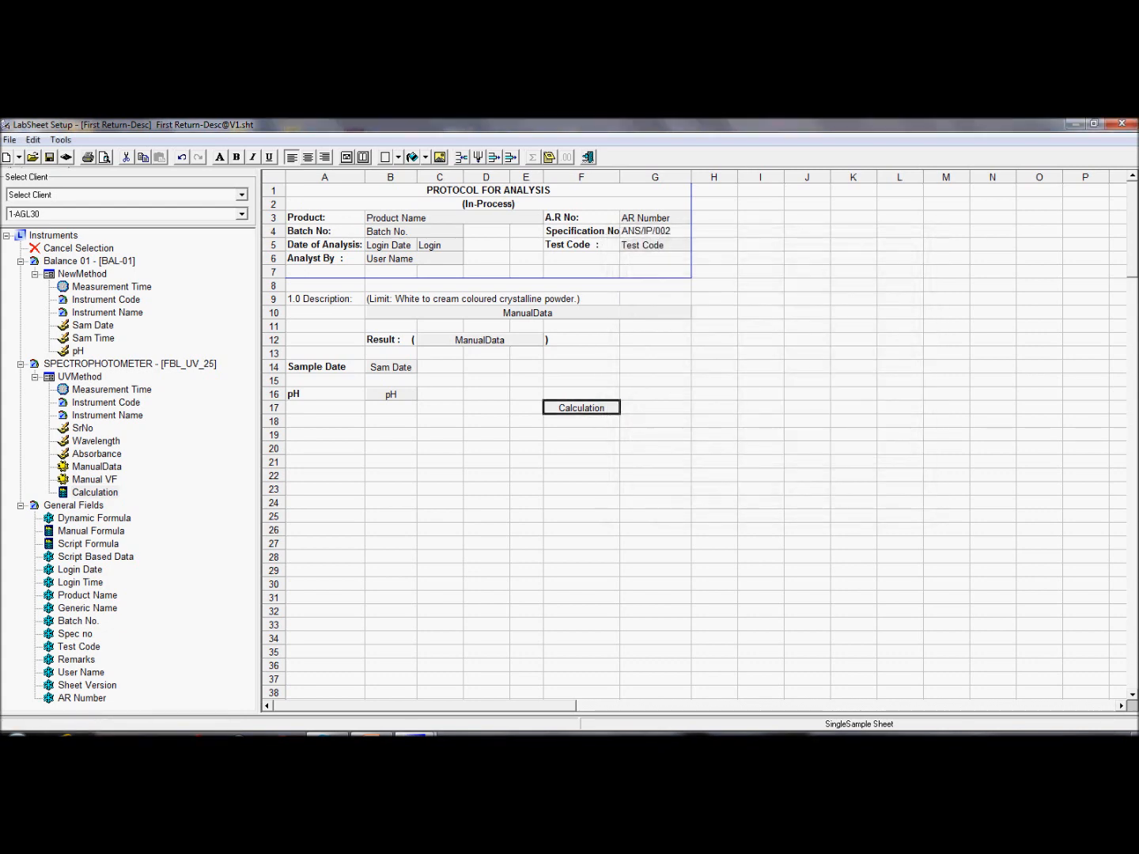